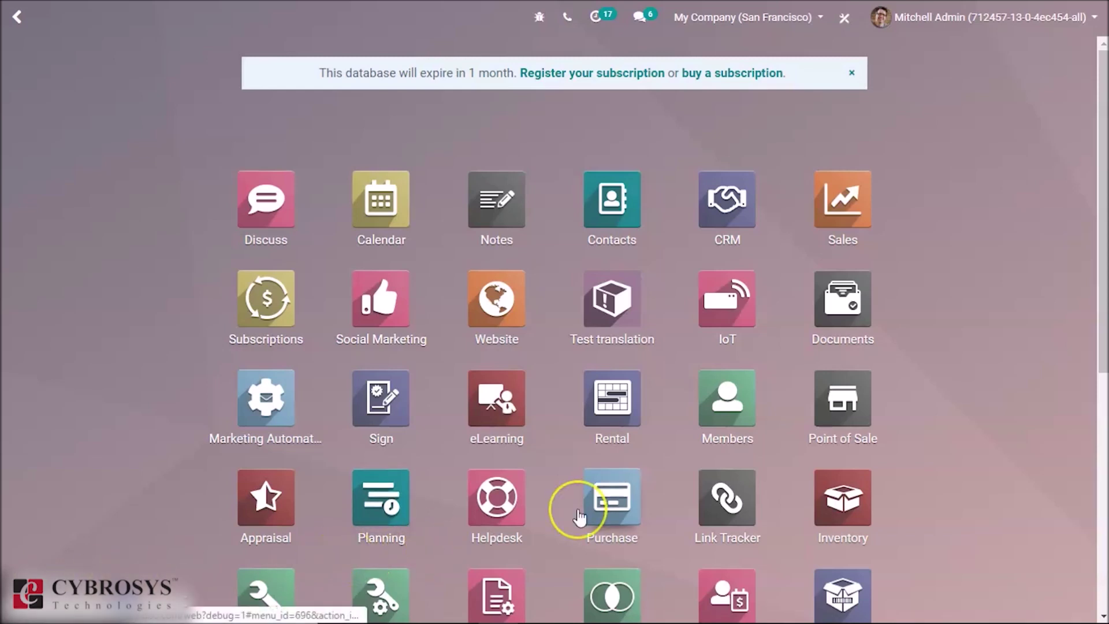
Step: Open the All product category in Inventory's product category configuration for editing
{"action": "left_click", "coordinate": [824, 525]}
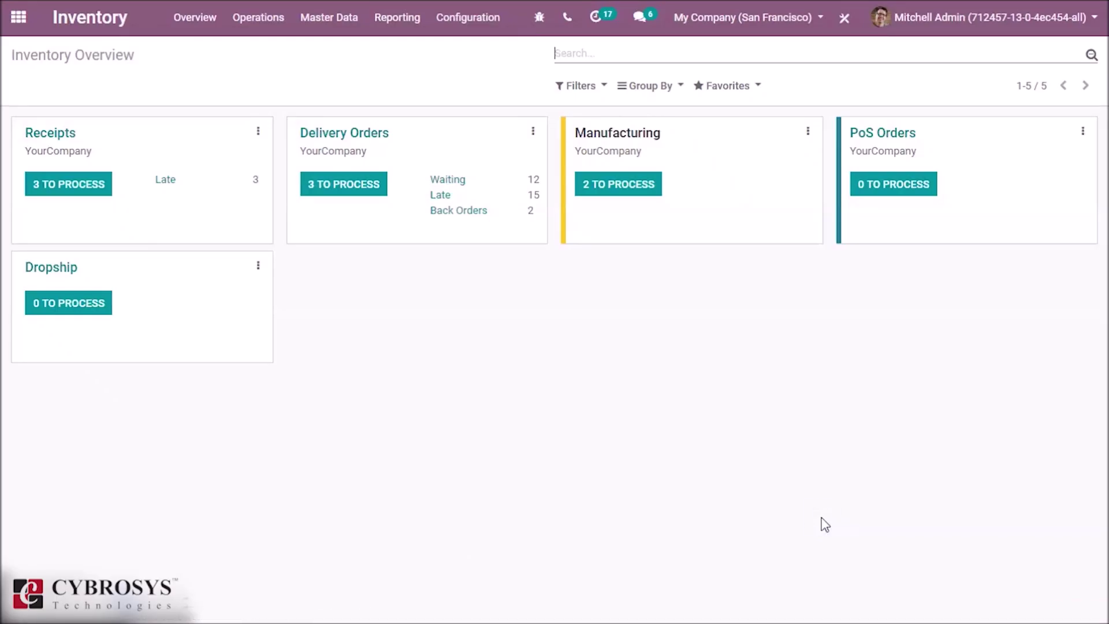
{"action": "left_click", "coordinate": [455, 26]}
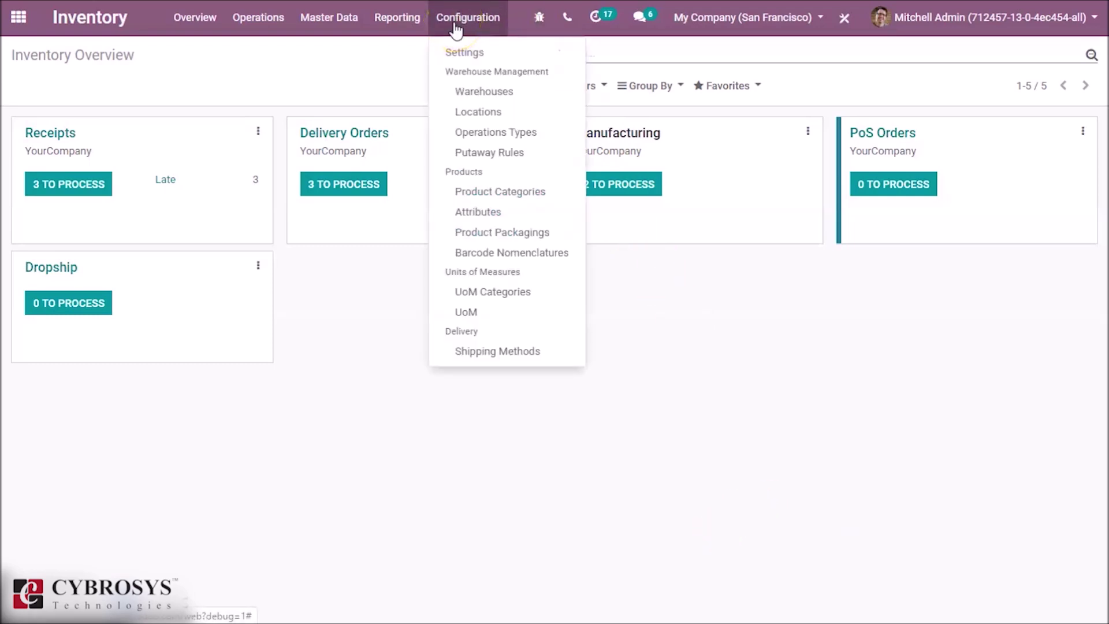
{"action": "left_click", "coordinate": [483, 193]}
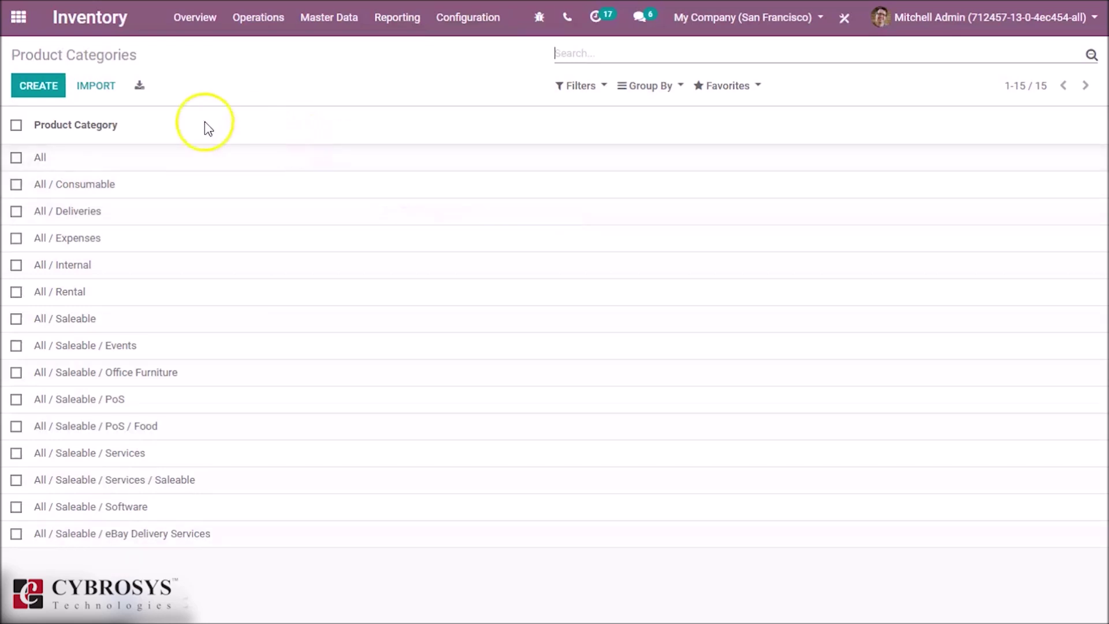
{"action": "left_click", "coordinate": [163, 167]}
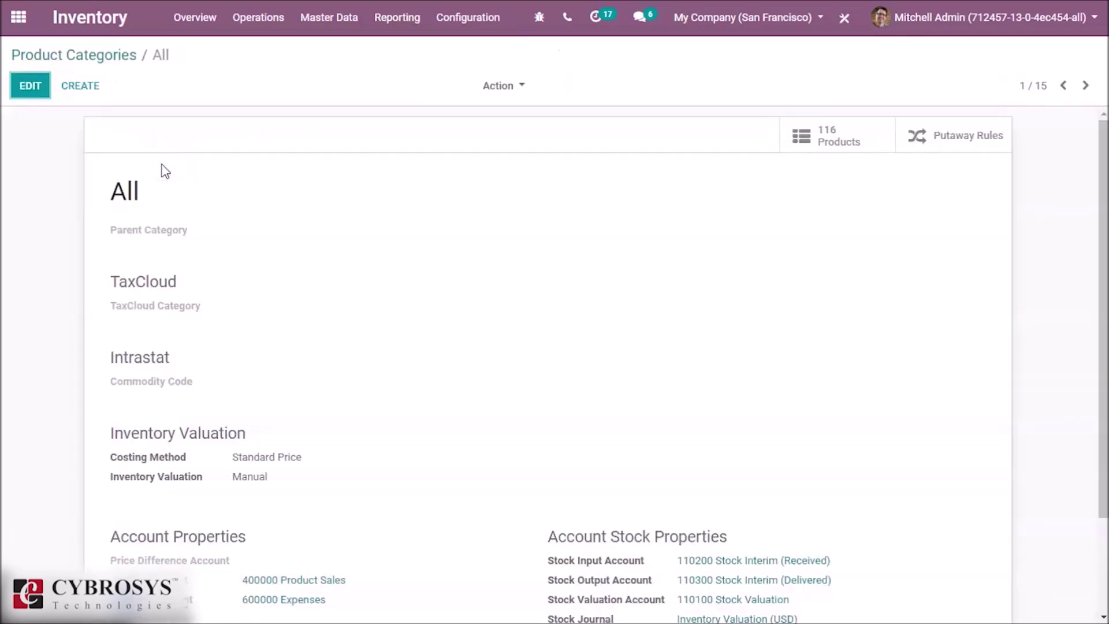
{"action": "left_click", "coordinate": [33, 87]}
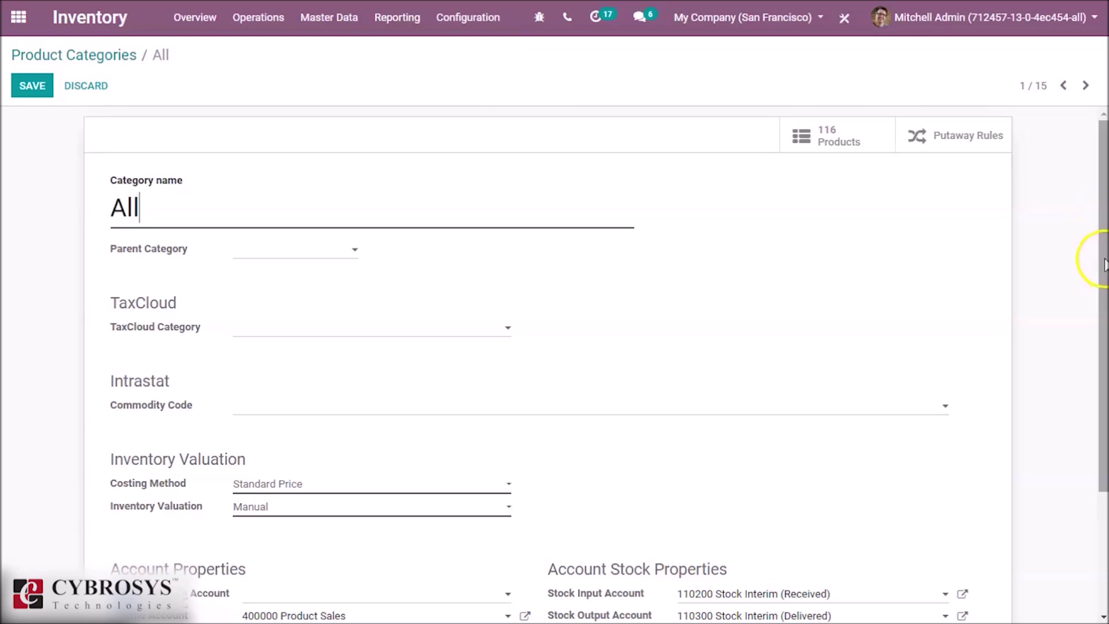
Step: Set the All category's costing method to First In First Out (FIFO) and acknowledge the warning
{"action": "left_click_drag", "start_coordinate": [1105, 274], "coordinate": [1104, 323]}
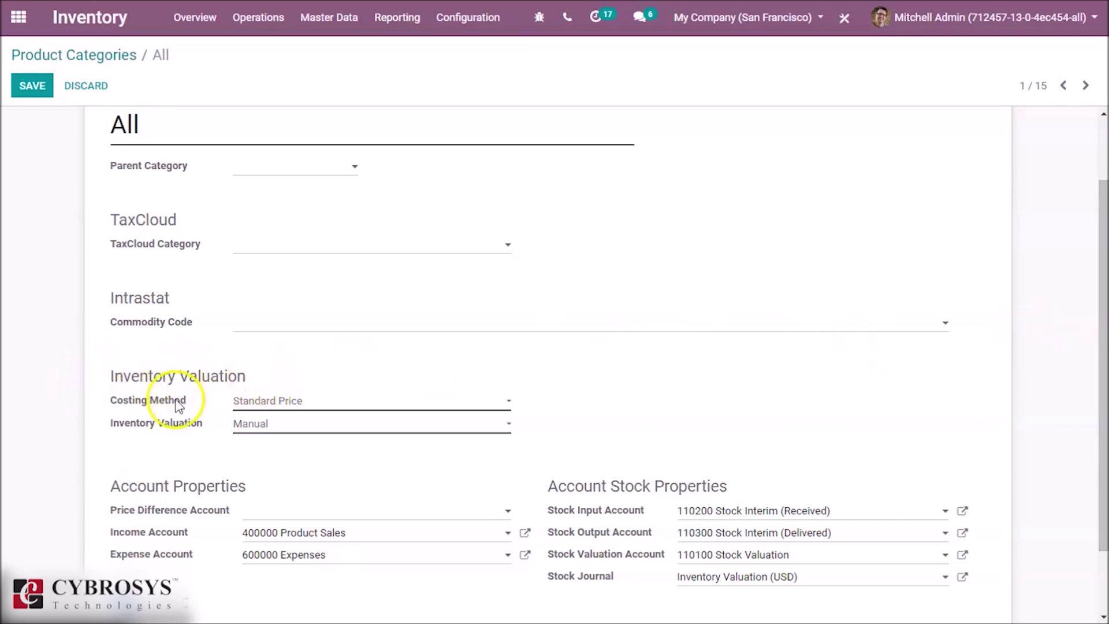
{"action": "mouse_move", "coordinate": [180, 437]}
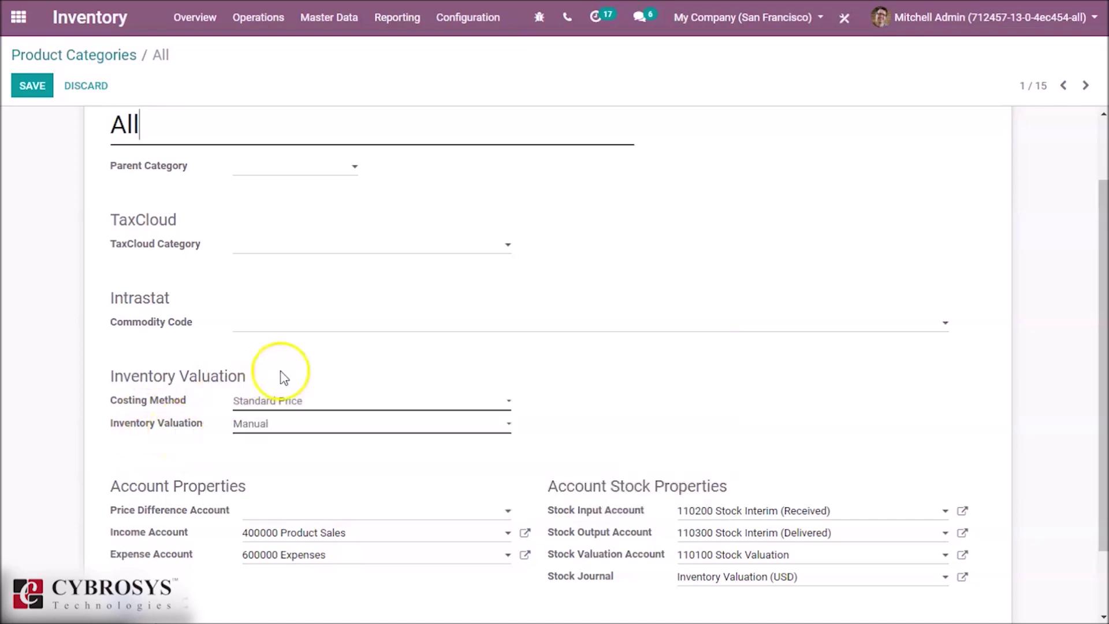
{"action": "left_click", "coordinate": [333, 412]}
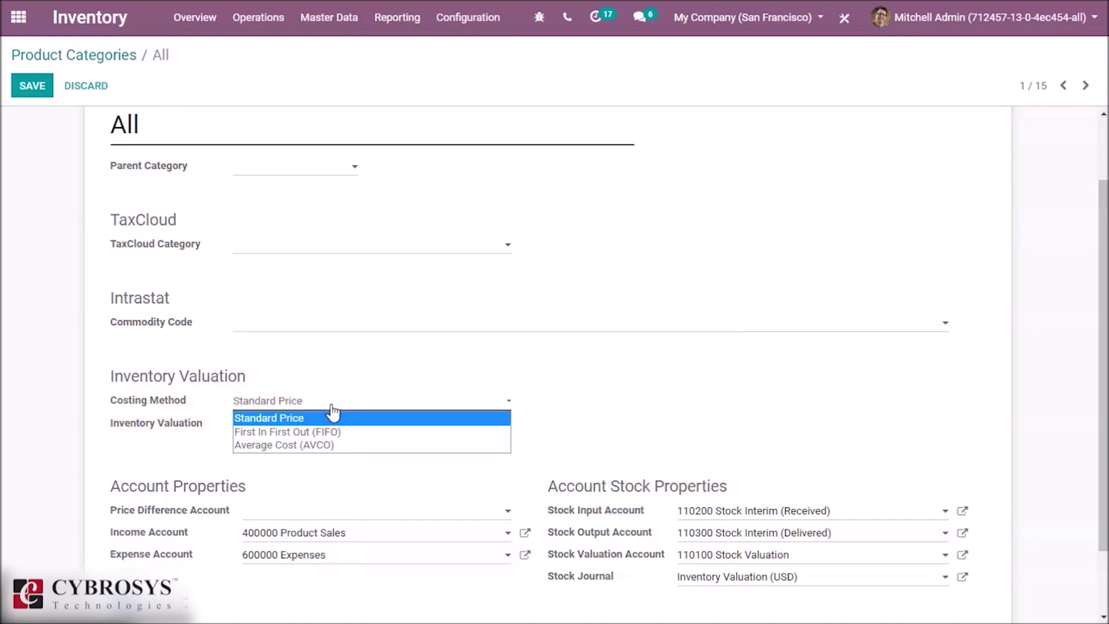
{"action": "left_click_drag", "start_coordinate": [281, 430], "coordinate": [365, 425]}
{"action": "left_click", "coordinate": [365, 420]}
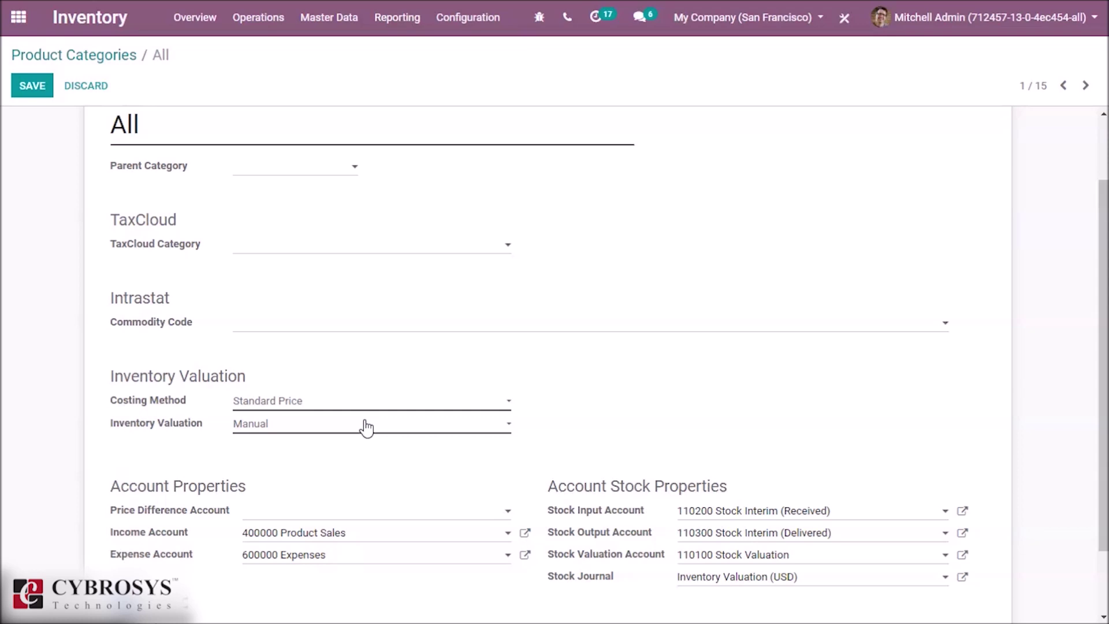
{"action": "left_click", "coordinate": [367, 402]}
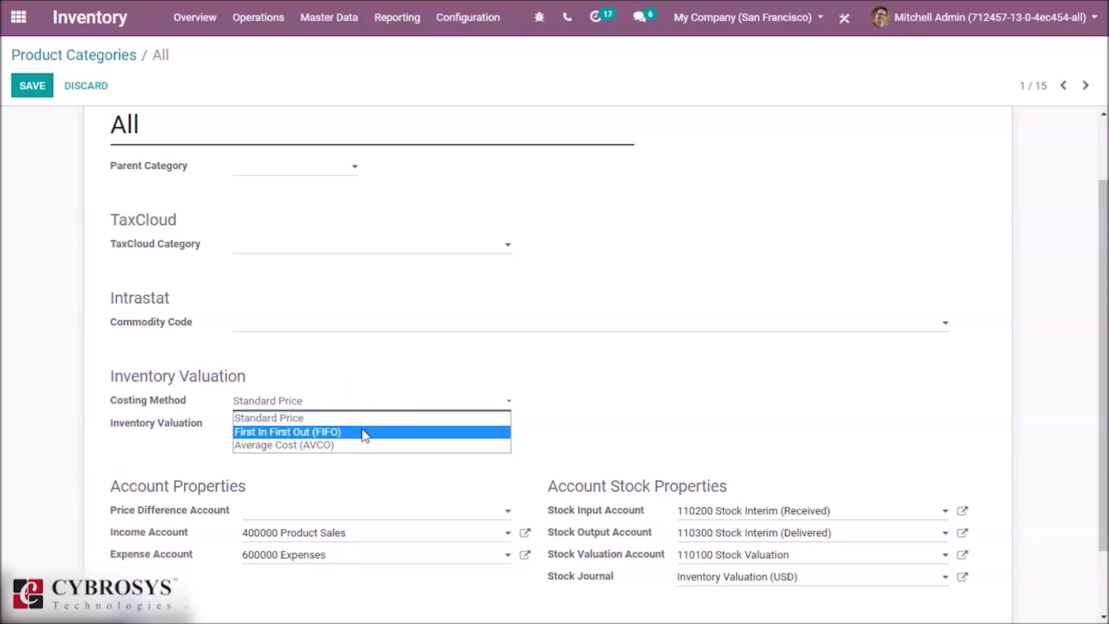
{"action": "left_click", "coordinate": [362, 431]}
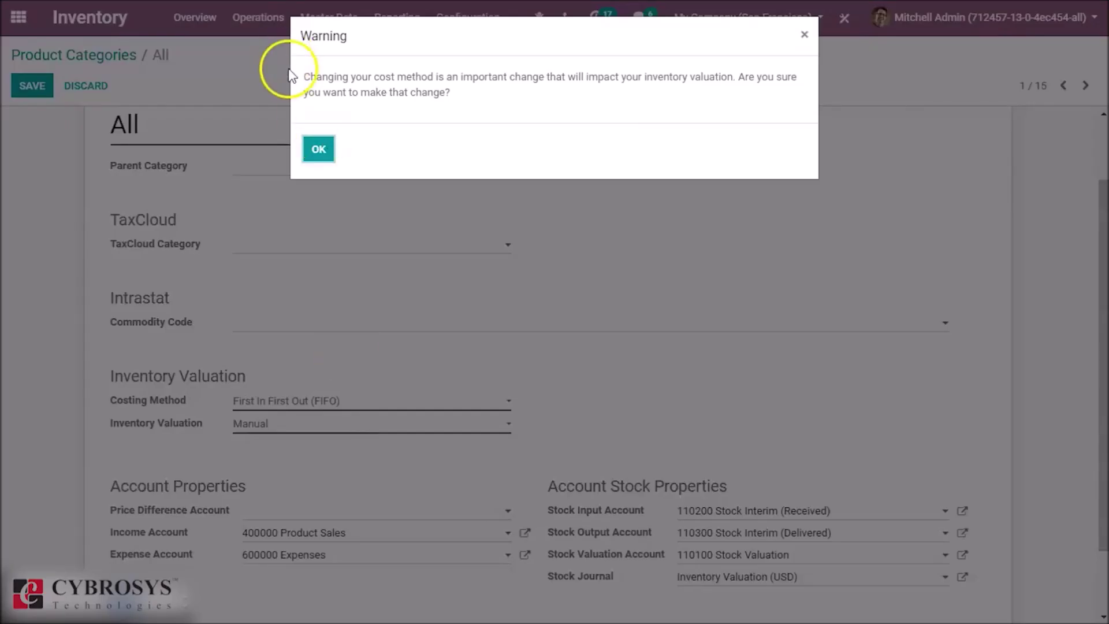
{"action": "left_click", "coordinate": [318, 151]}
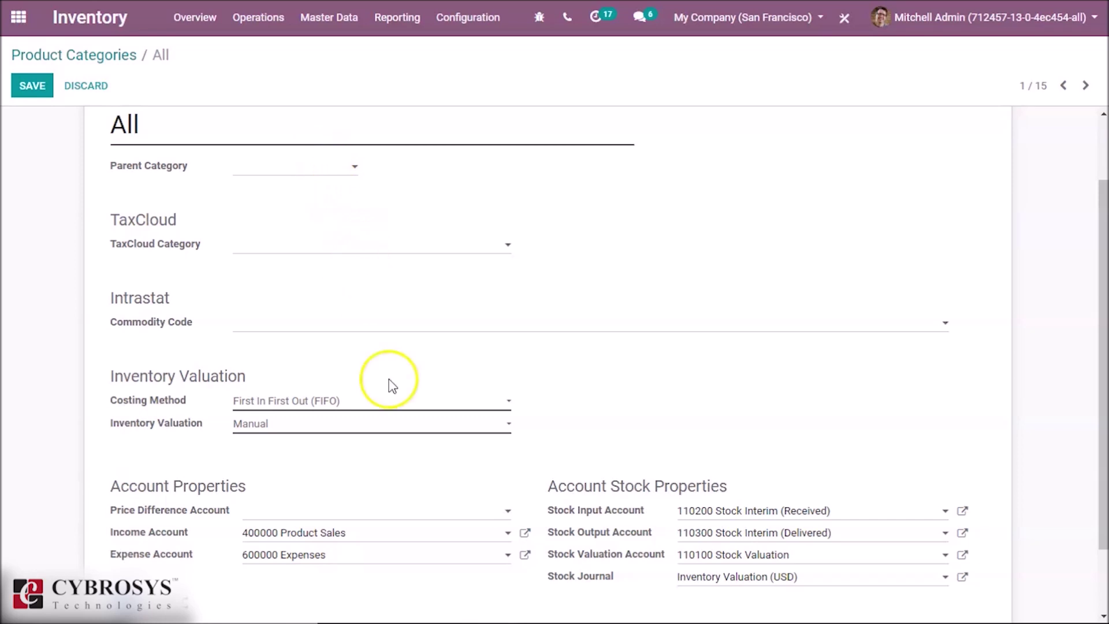
Step: Set the All category's costing method to Average Cost (AVCO) and acknowledge the warning
{"action": "left_click", "coordinate": [367, 407]}
{"action": "left_click", "coordinate": [354, 449]}
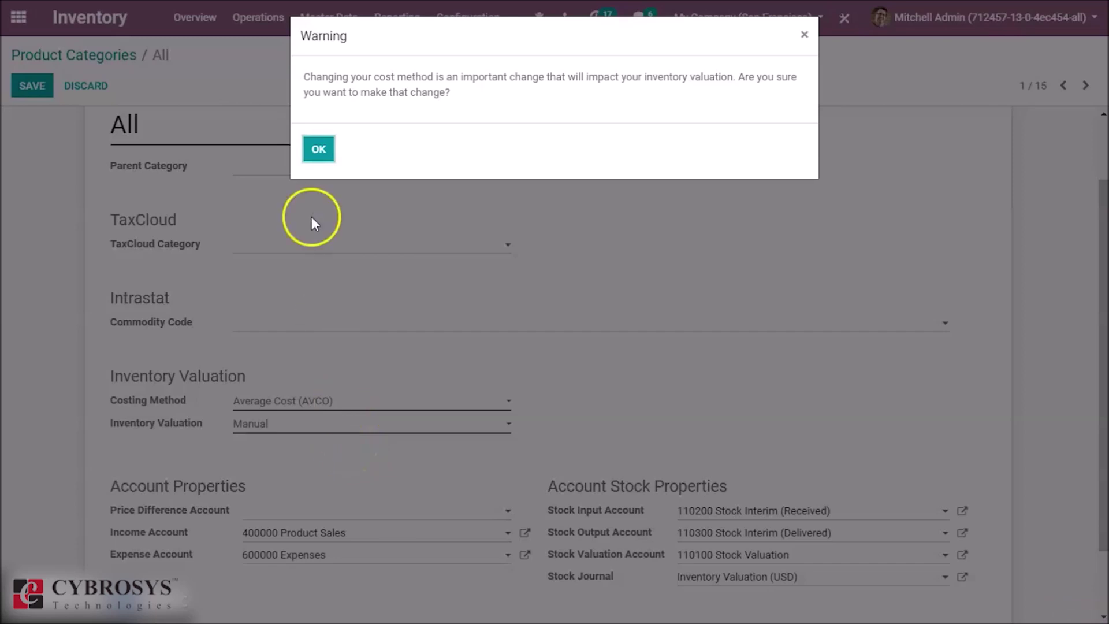
{"action": "left_click", "coordinate": [318, 145]}
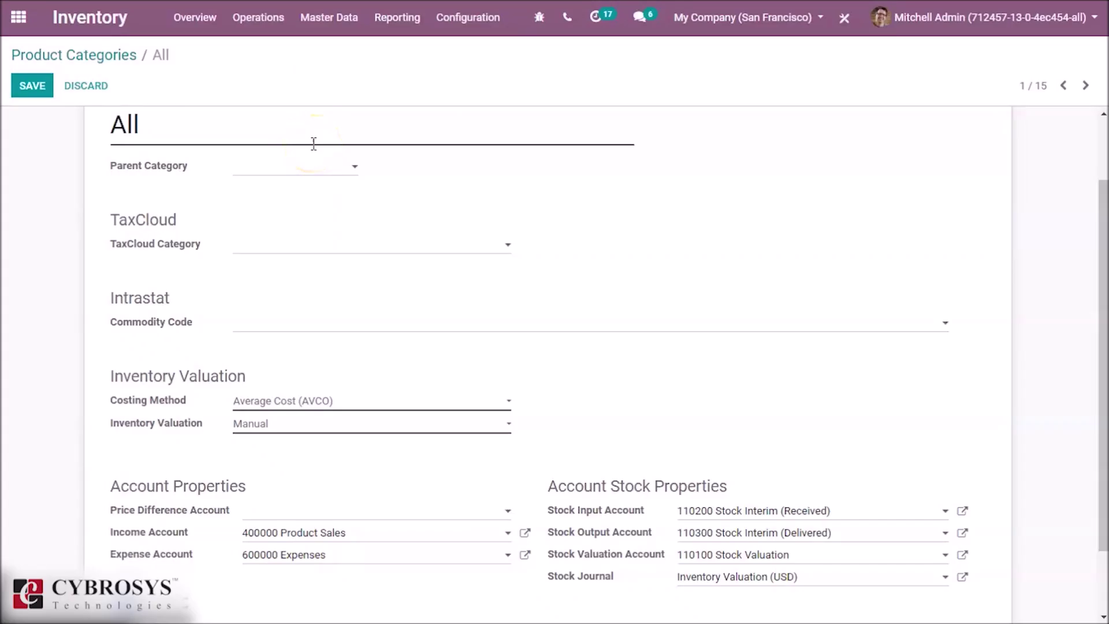
{"action": "left_click", "coordinate": [315, 274]}
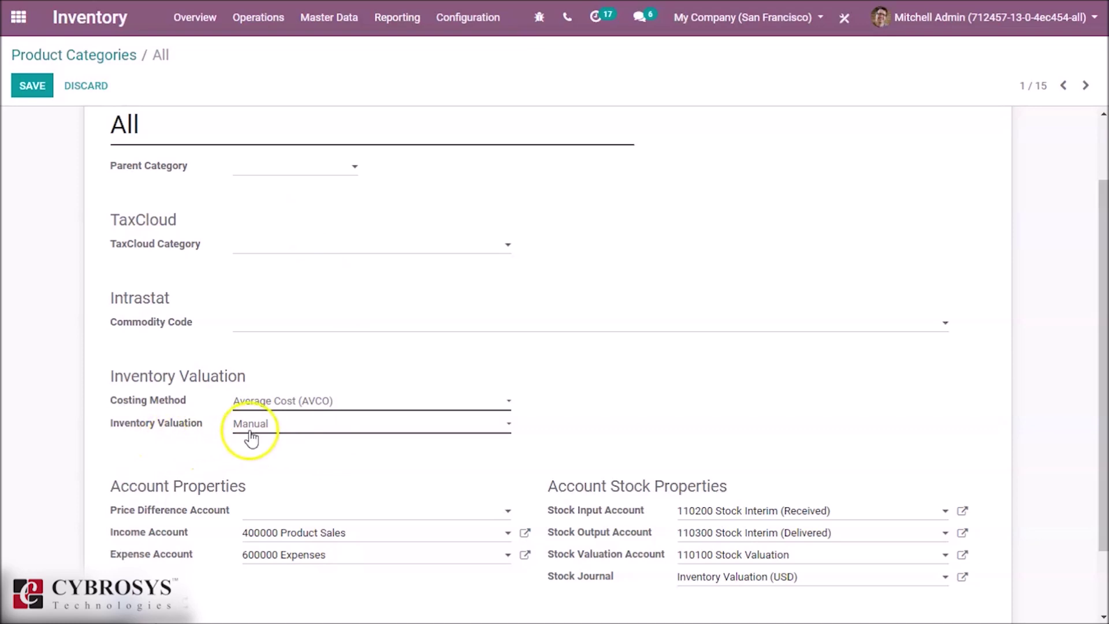
Step: Set the All category's inventory valuation to Automated
{"action": "left_click", "coordinate": [289, 432]}
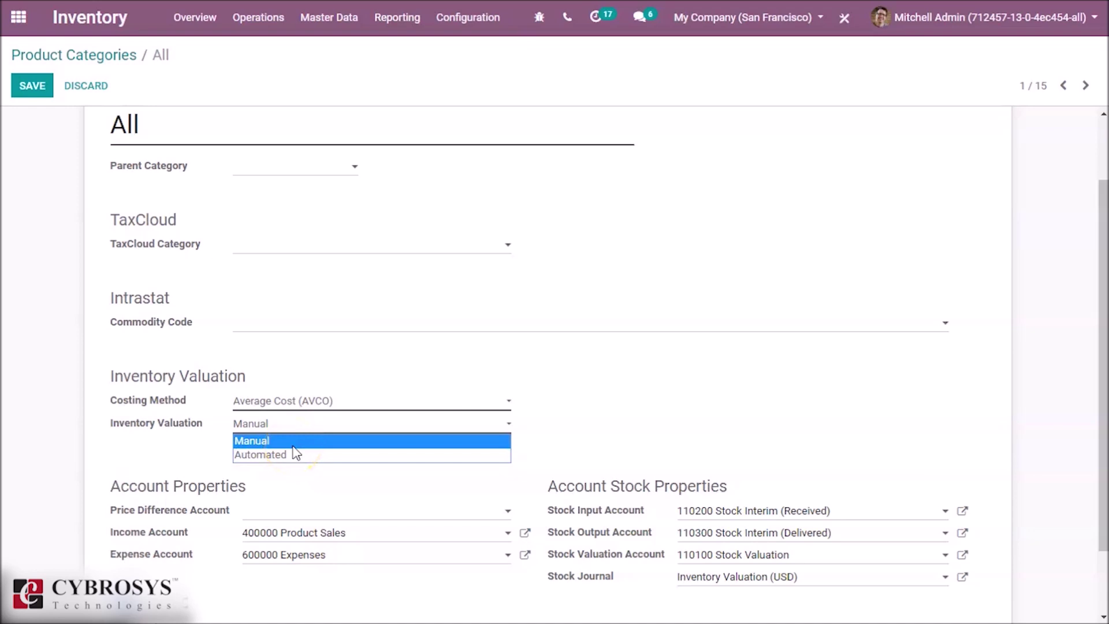
{"action": "left_click", "coordinate": [296, 453]}
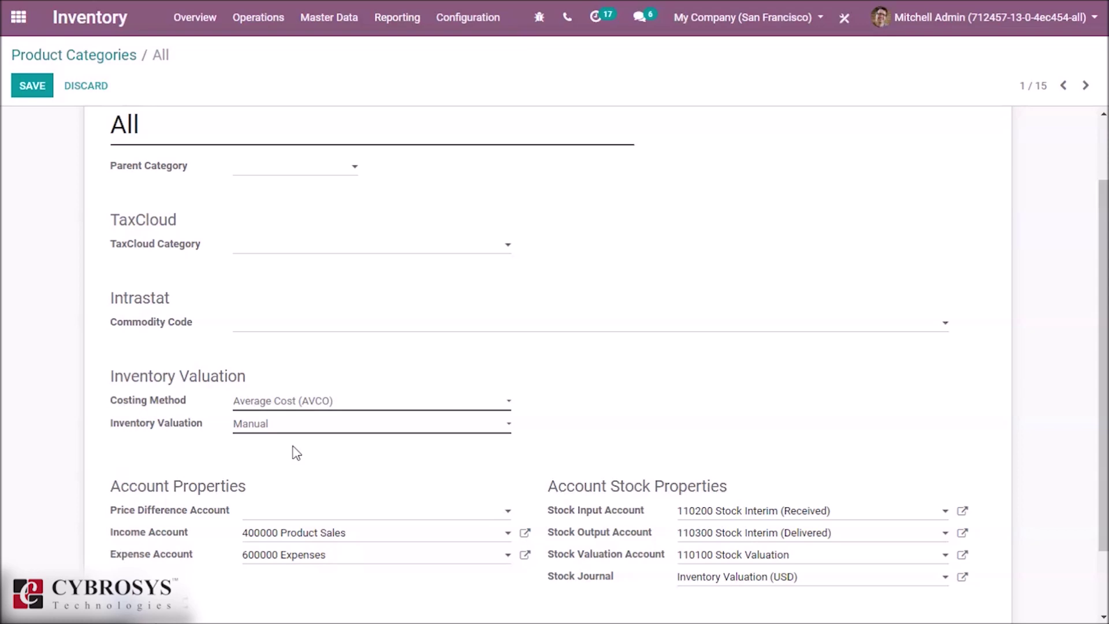
{"action": "left_click", "coordinate": [298, 434]}
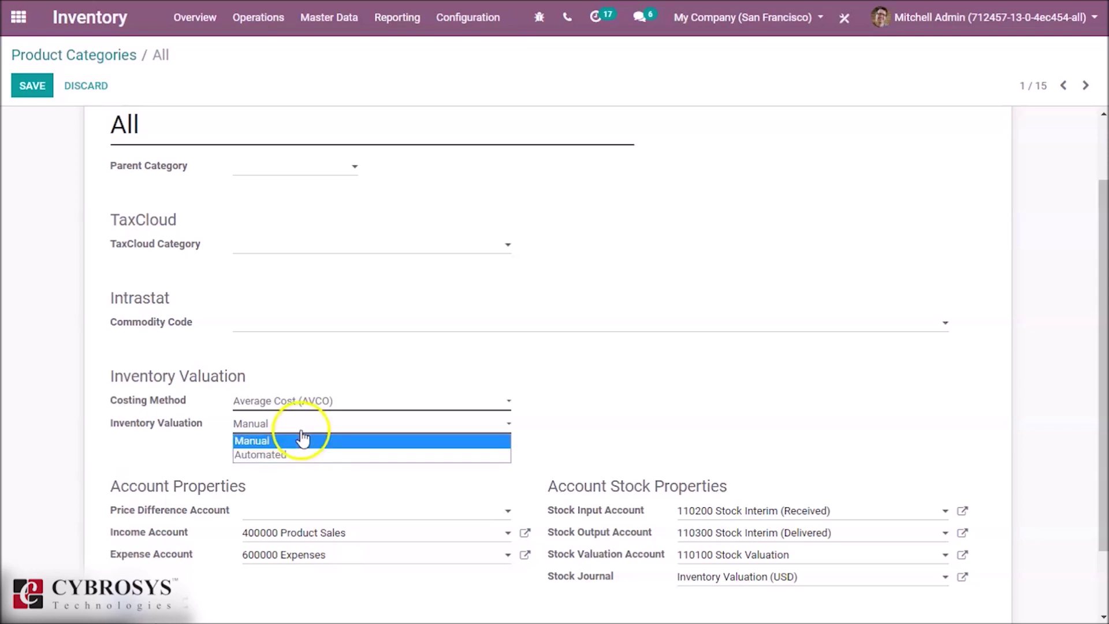
{"action": "left_click", "coordinate": [296, 455]}
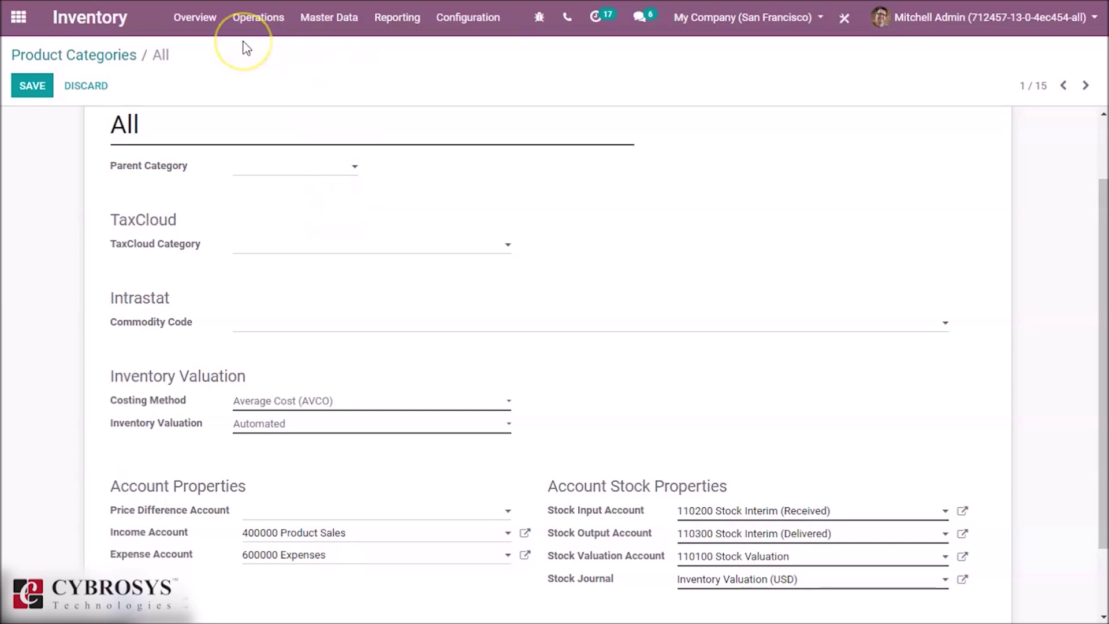
Step: Leave the category for the product list and discard the unsaved category changes
{"action": "left_click", "coordinate": [330, 26]}
{"action": "left_click", "coordinate": [332, 52]}
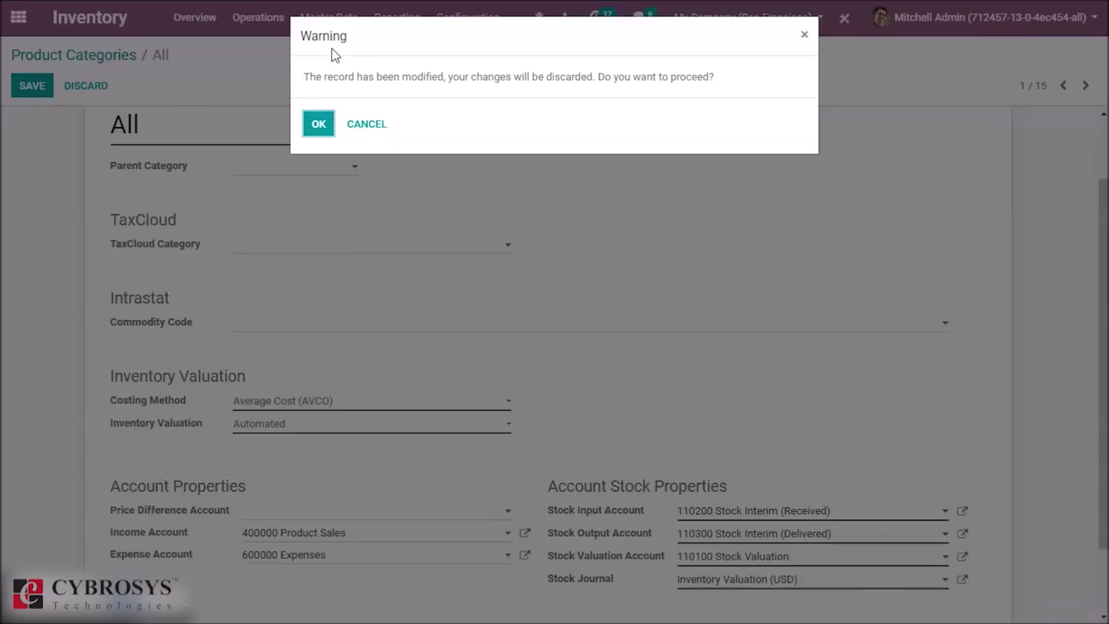
{"action": "left_click", "coordinate": [318, 123]}
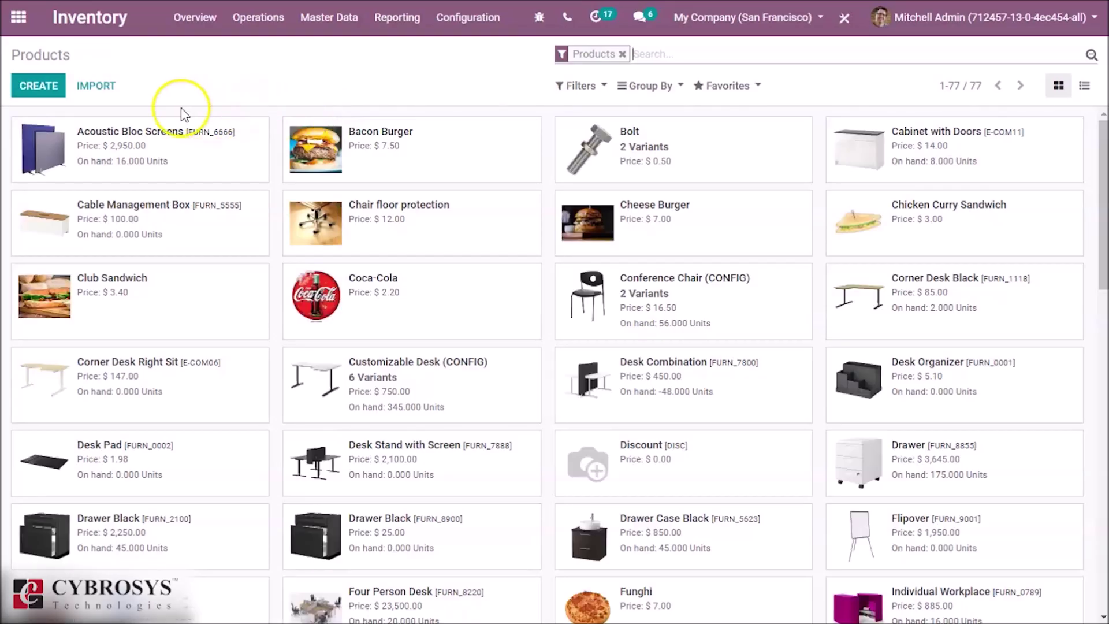
Step: Create a new product named DEMO AUTO
{"action": "left_click", "coordinate": [34, 87]}
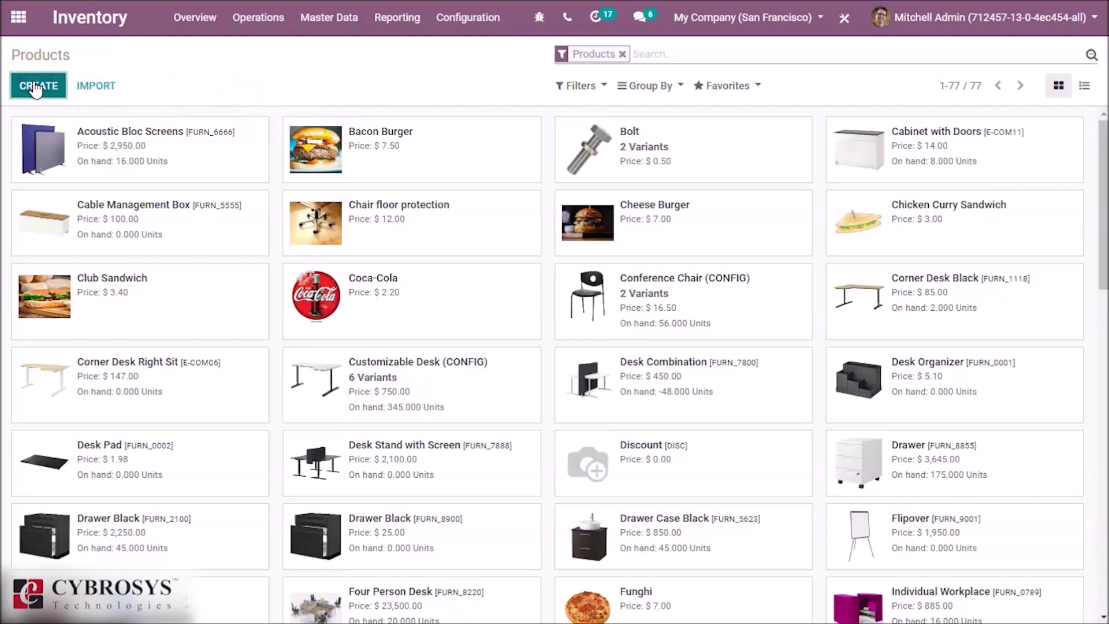
{"action": "left_click", "coordinate": [34, 91]}
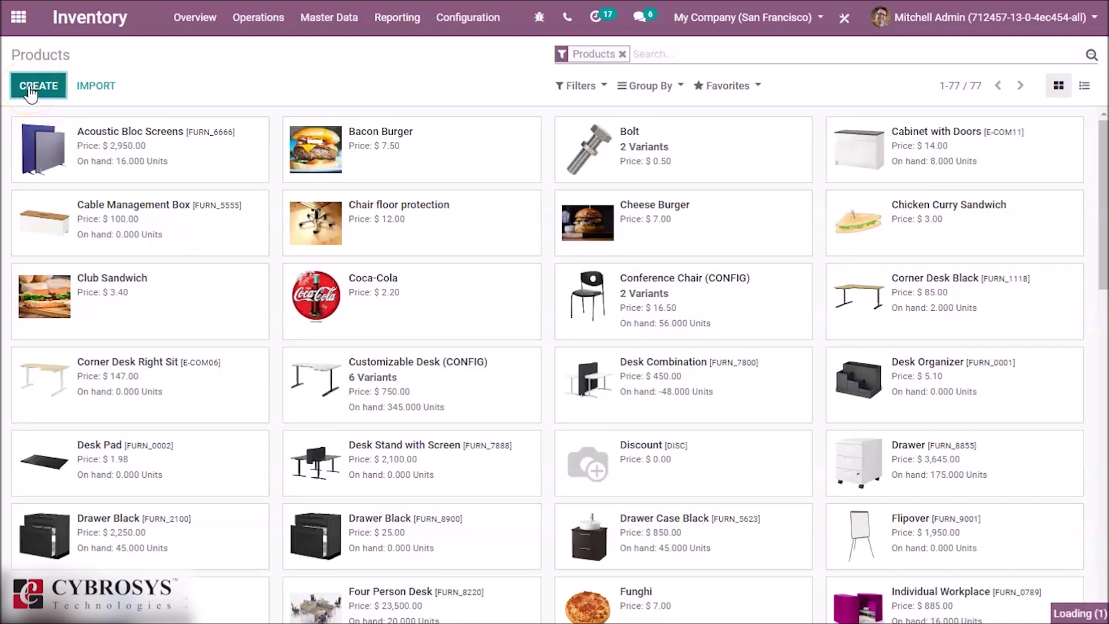
{"action": "left_click", "coordinate": [30, 91]}
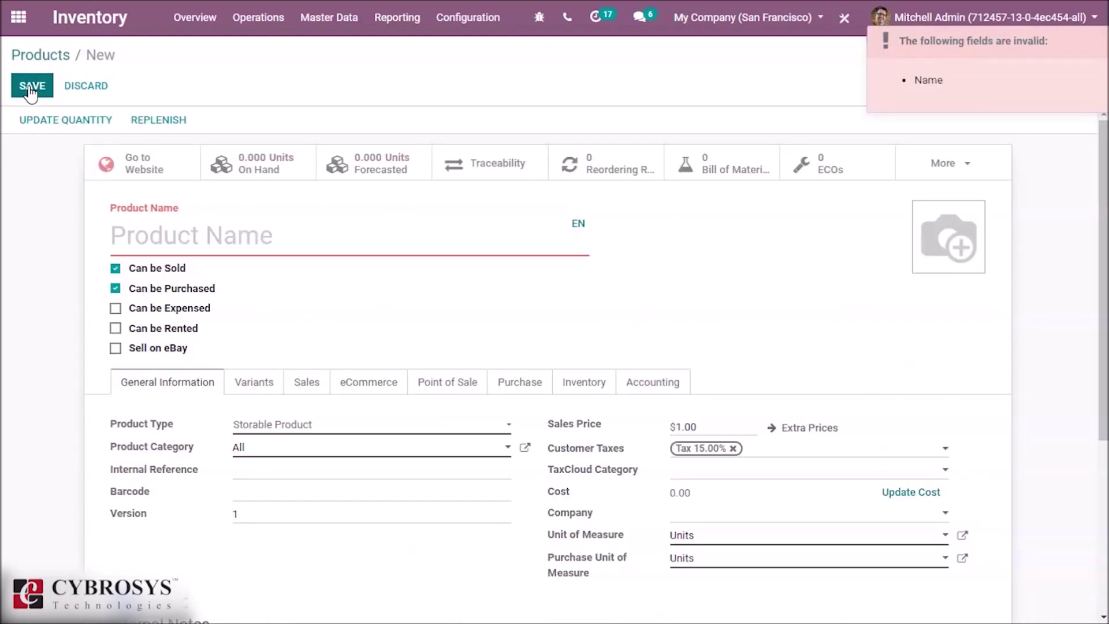
{"action": "left_click", "coordinate": [170, 227]}
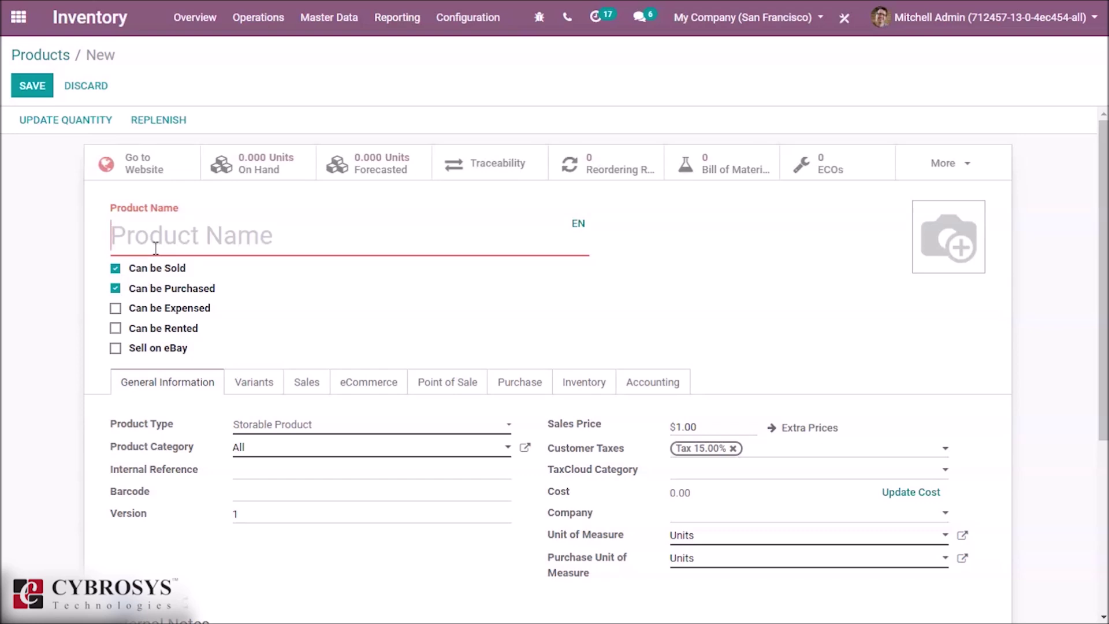
{"action": "type", "text": "DEMO"}
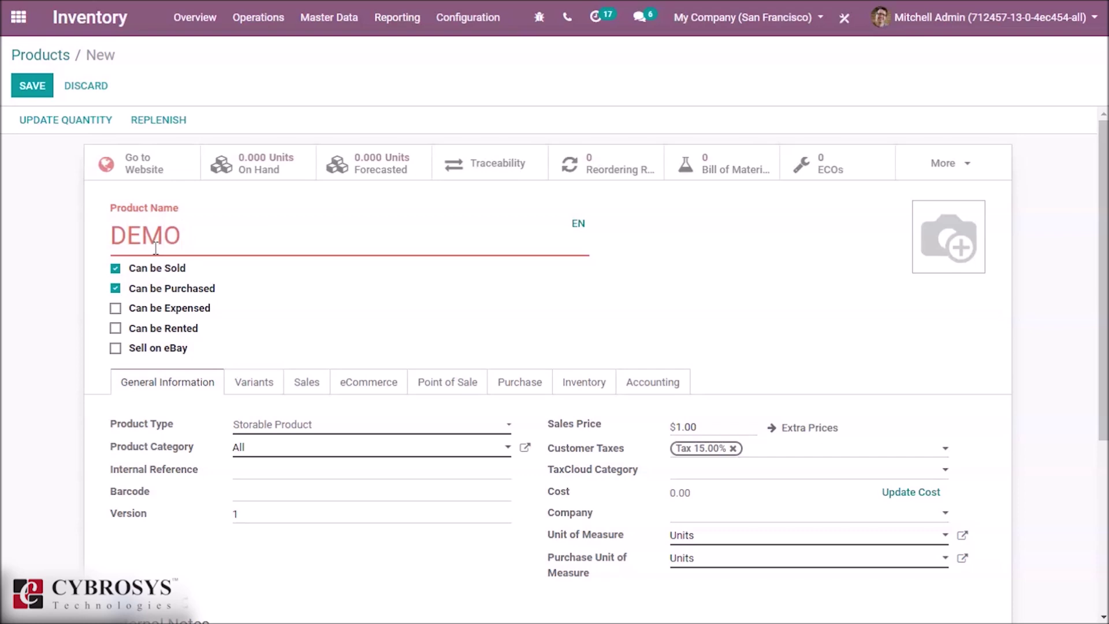
{"action": "type", "text": " AUTO"}
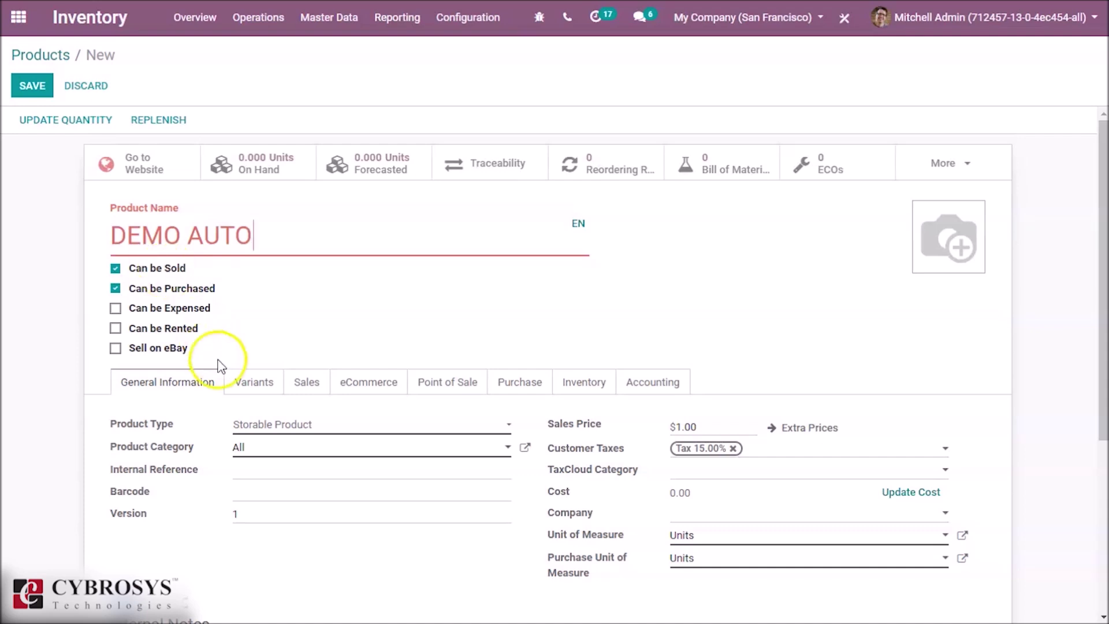
Step: Assign the product category All / Consumable to the product and check that category's inventory valuation settings
{"action": "left_click", "coordinate": [276, 454]}
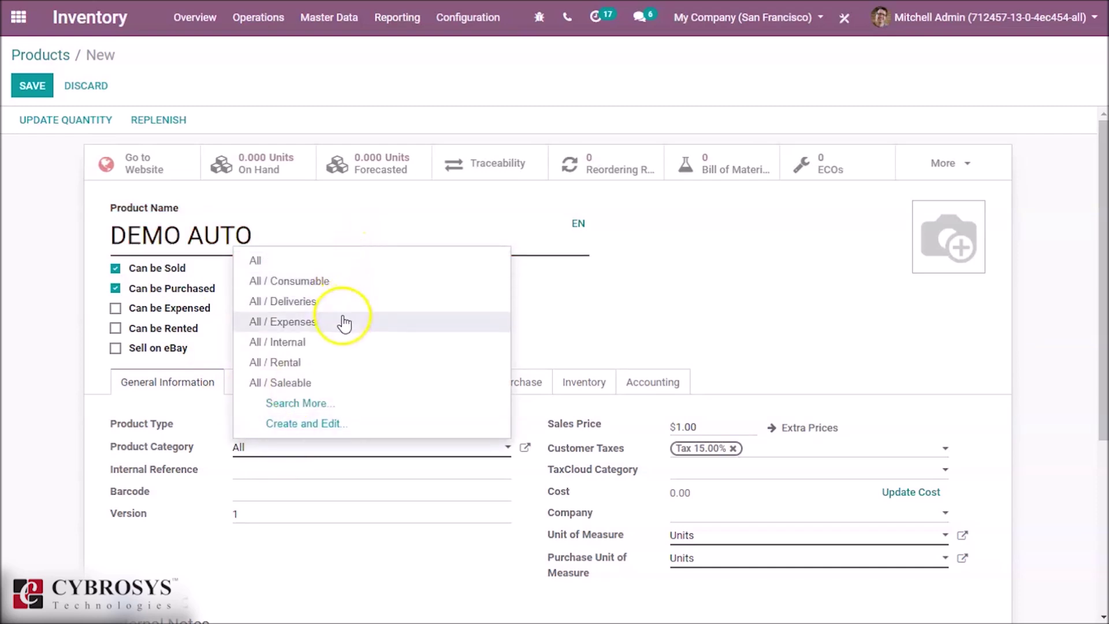
{"action": "left_click", "coordinate": [349, 297]}
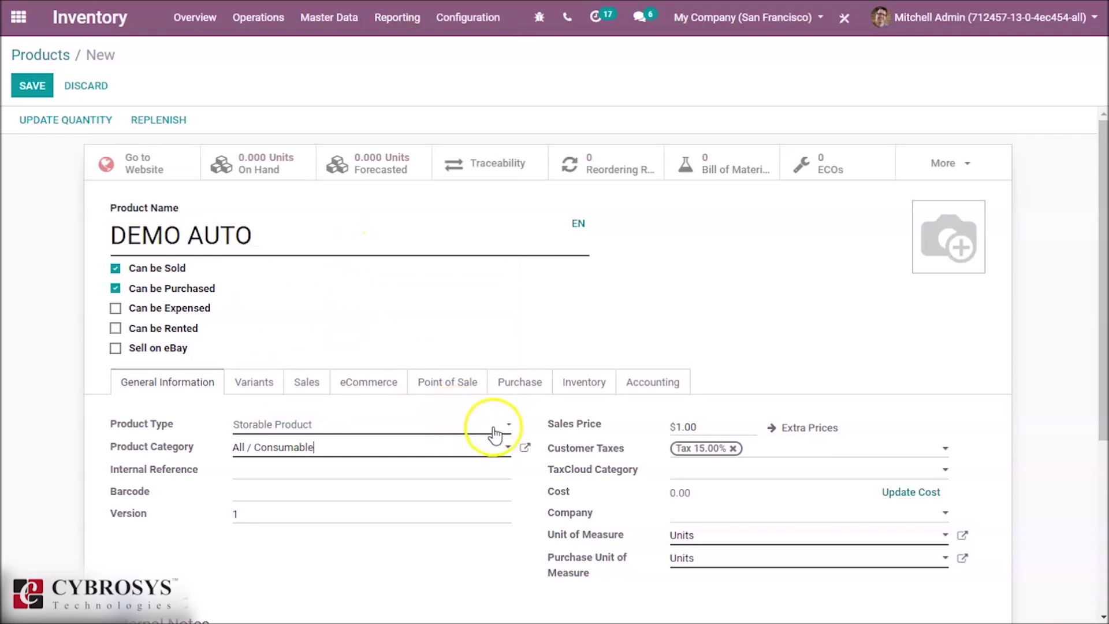
{"action": "left_click", "coordinate": [527, 453]}
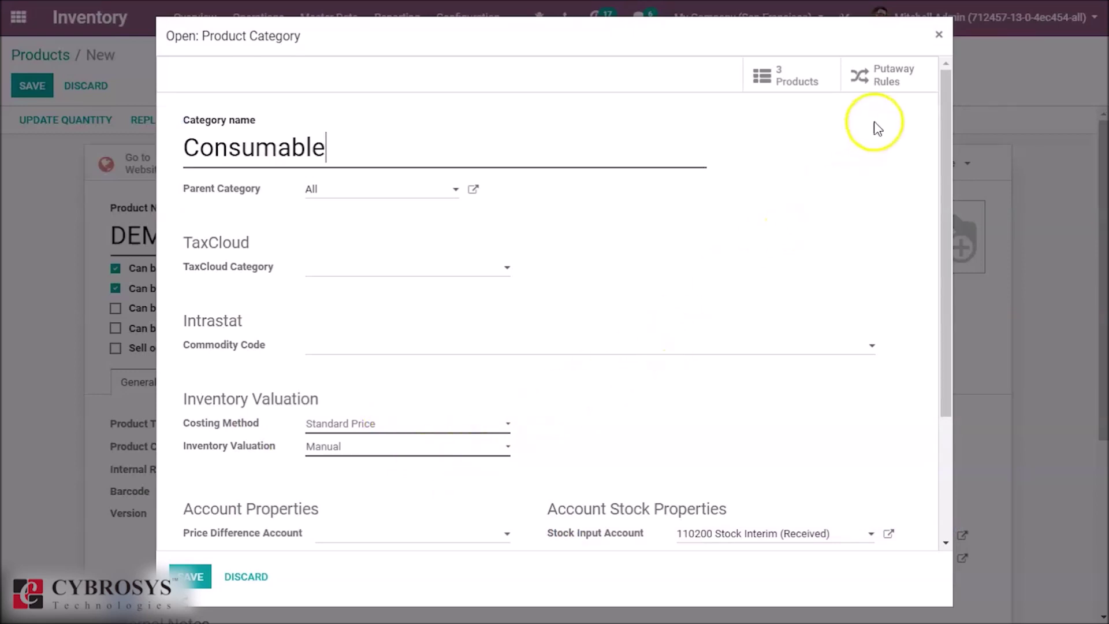
{"action": "left_click", "coordinate": [939, 35]}
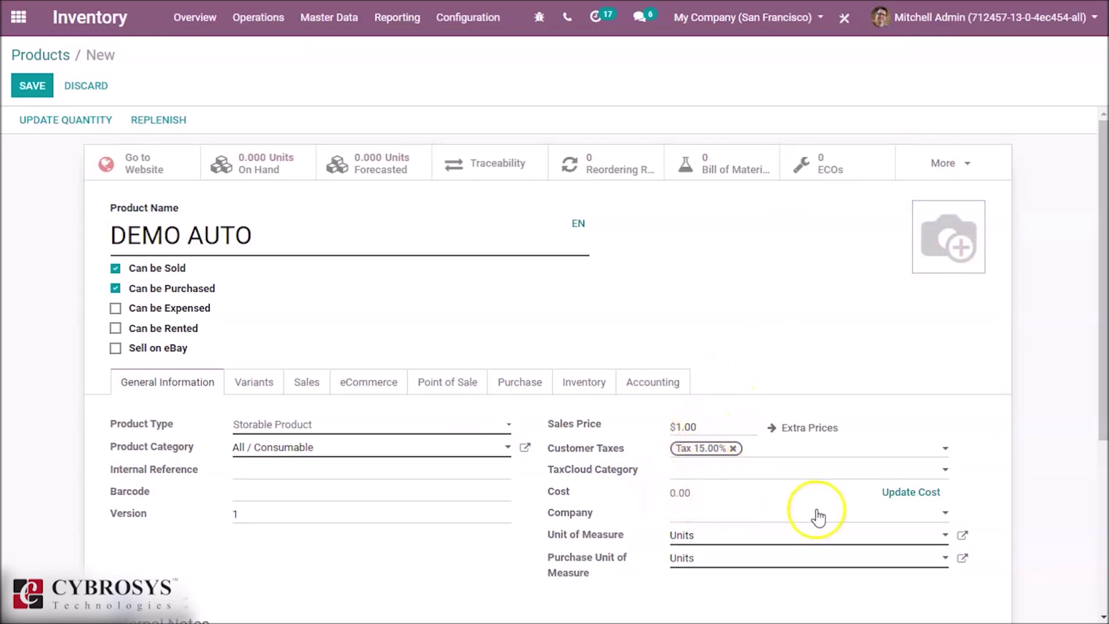
Step: Update the DEMO AUTO product's cost to $100.00
{"action": "left_click", "coordinate": [925, 491]}
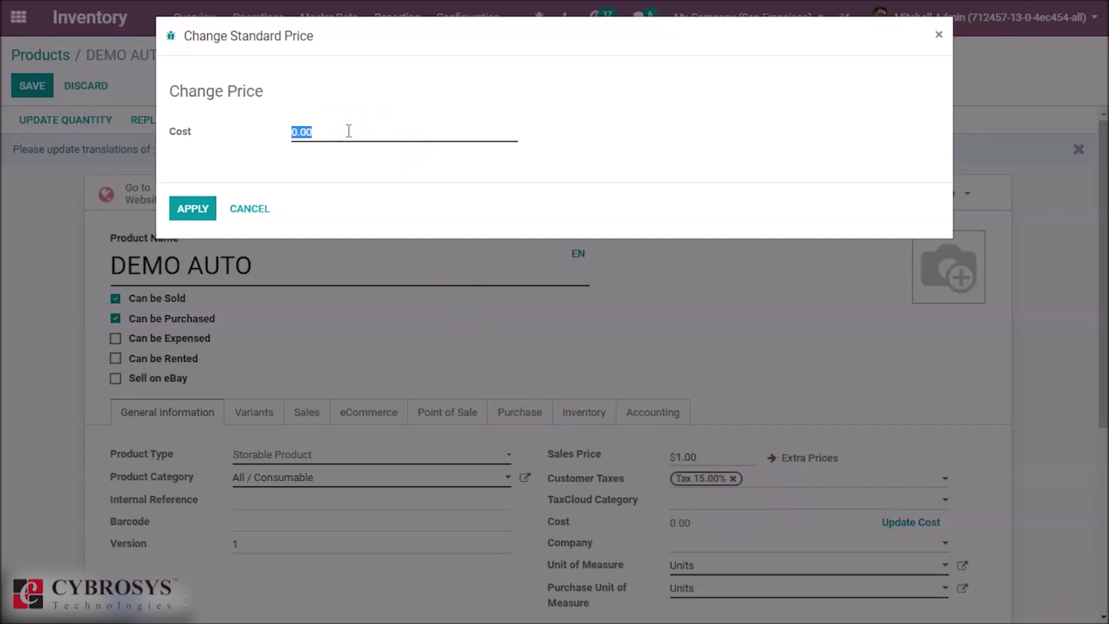
{"action": "left_click", "coordinate": [192, 208]}
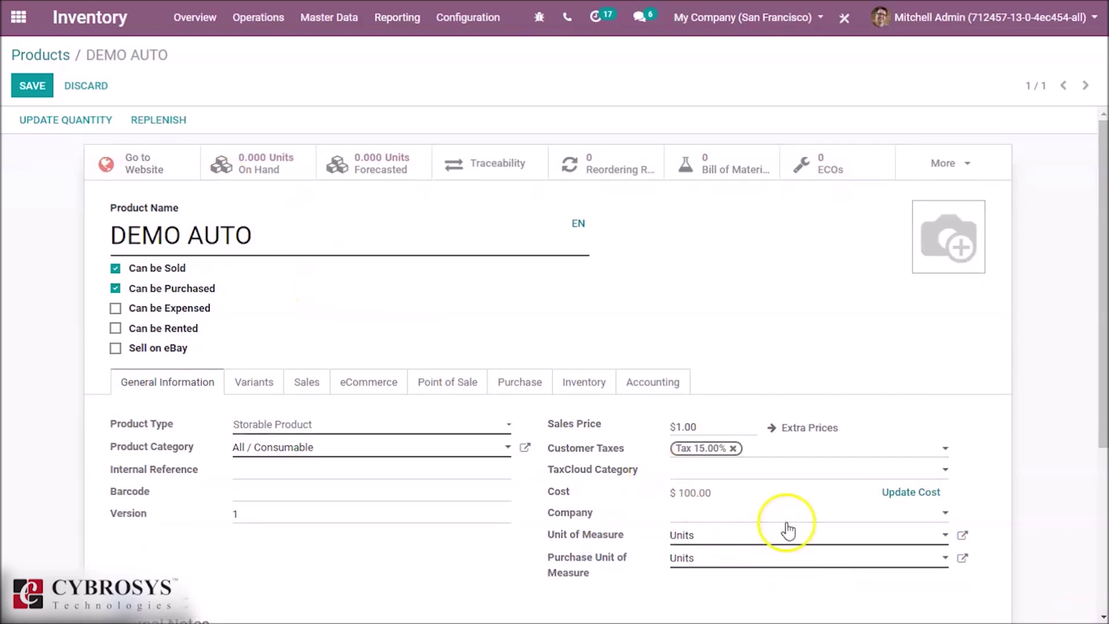
Step: Change the Consumable product category's costing method to First In First Out (FIFO) and save the category
{"action": "left_click", "coordinate": [526, 450]}
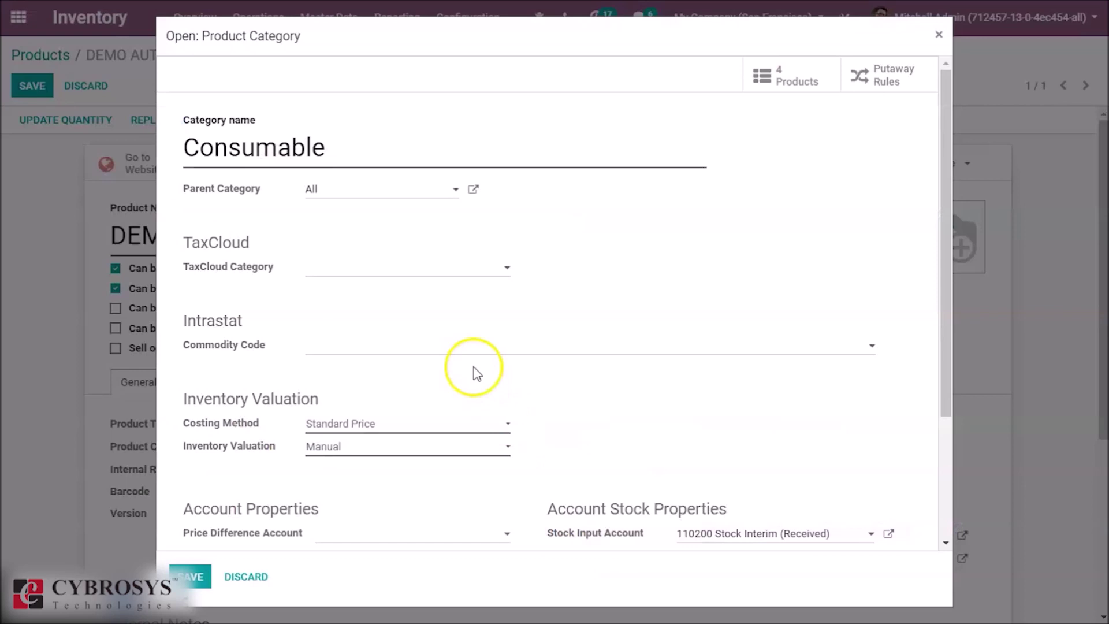
{"action": "left_click", "coordinate": [434, 424]}
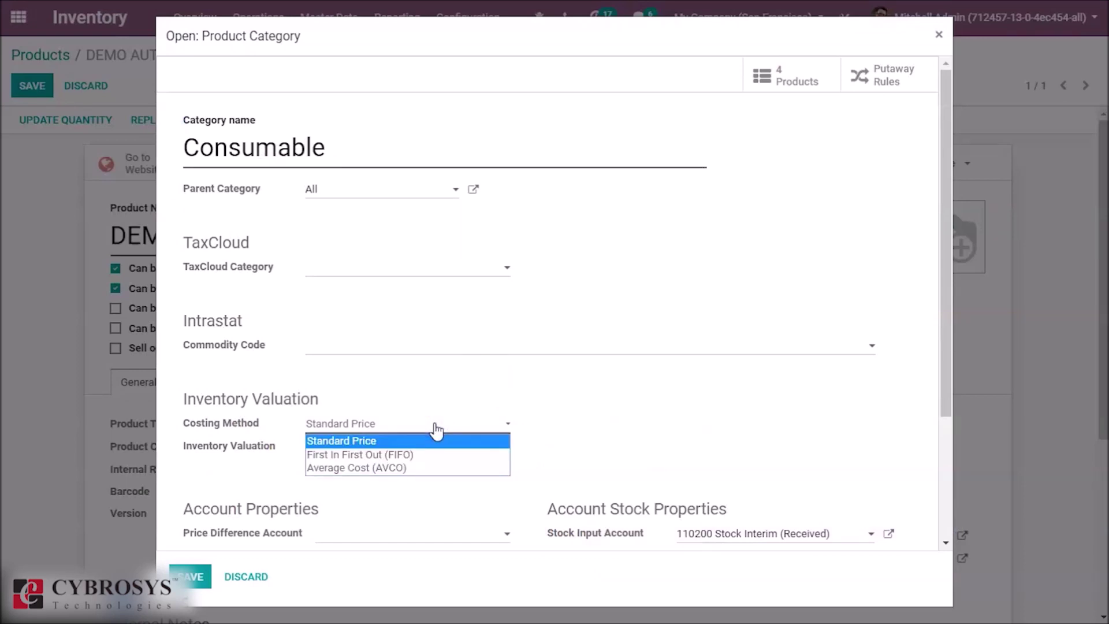
{"action": "left_click", "coordinate": [435, 456]}
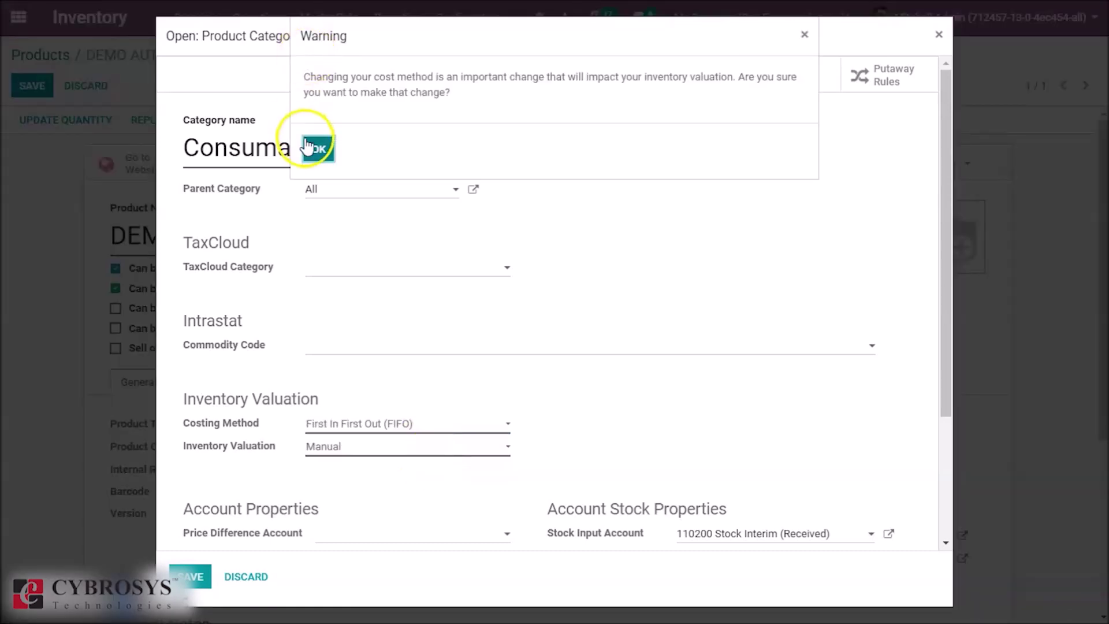
{"action": "left_click", "coordinate": [312, 148]}
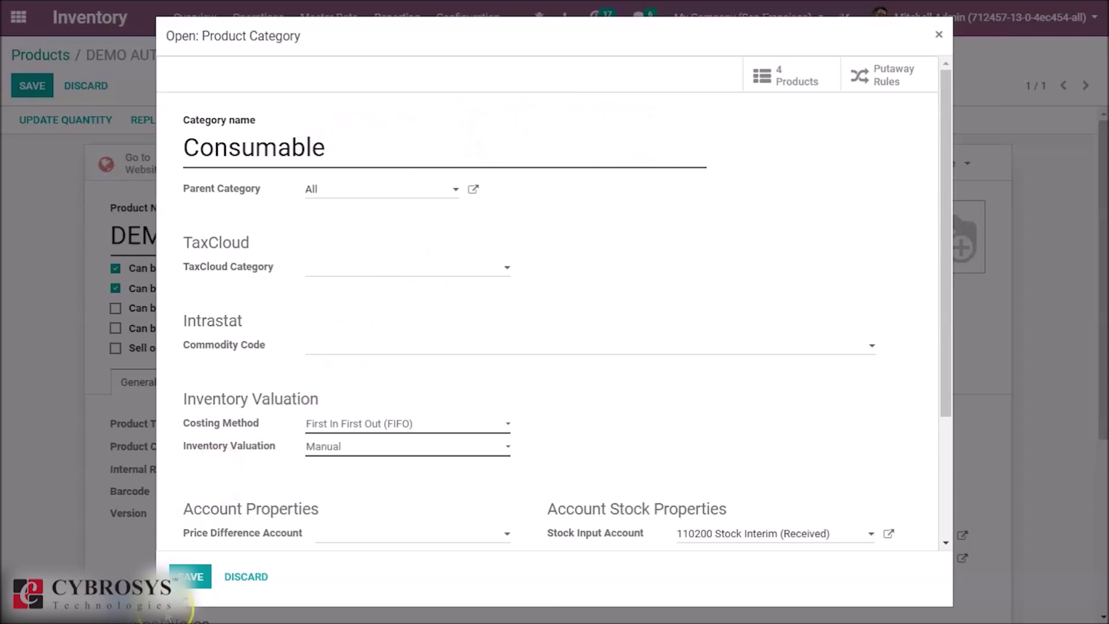
{"action": "left_click", "coordinate": [191, 577]}
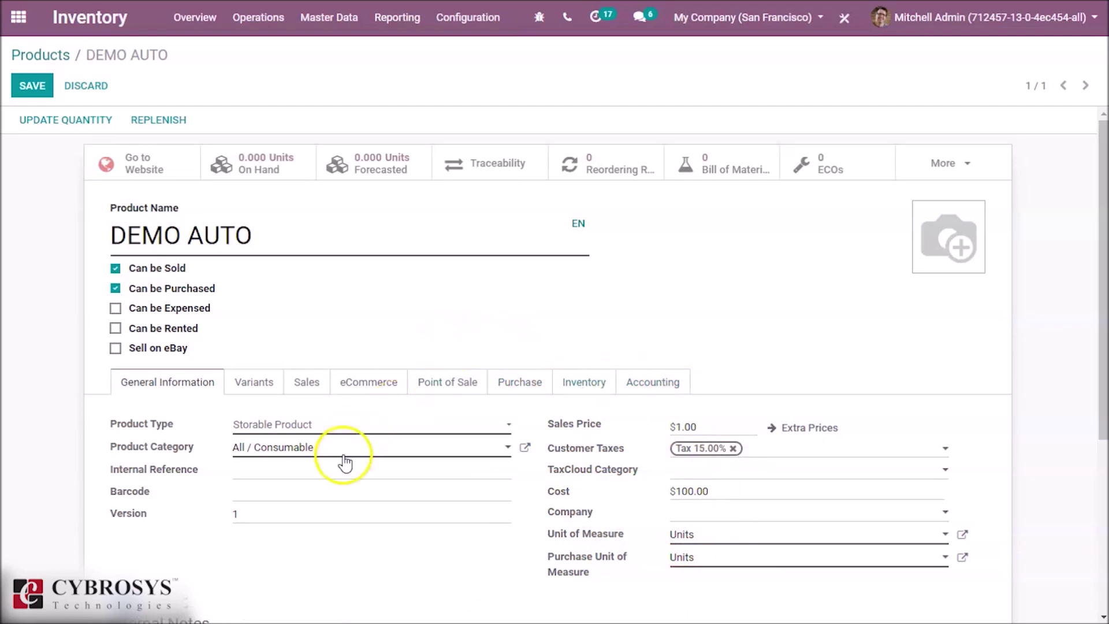
Step: Change the Consumable category's costing method to Average Cost (AVCO), accept the warning and save the category
{"action": "left_click", "coordinate": [525, 448]}
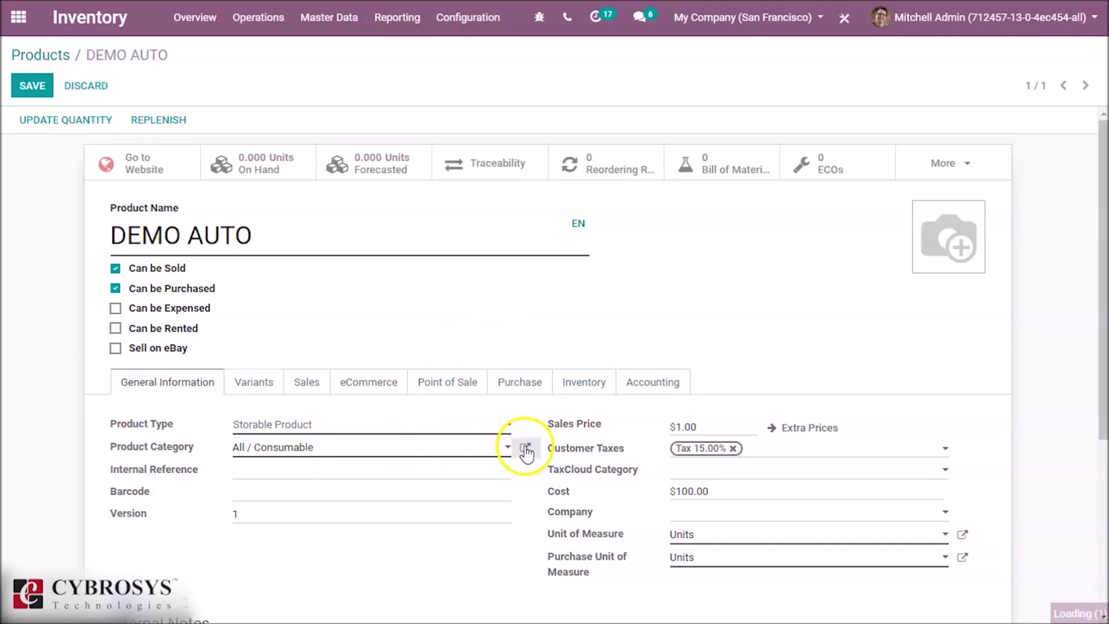
{"action": "left_click", "coordinate": [438, 424]}
{"action": "left_click", "coordinate": [433, 469]}
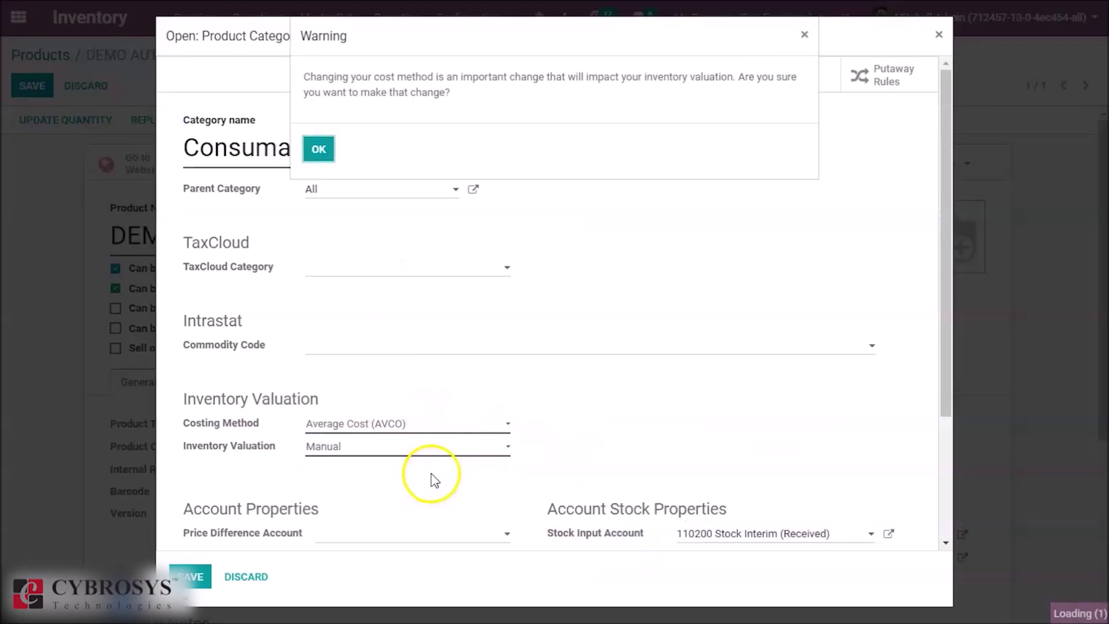
{"action": "left_click", "coordinate": [328, 151]}
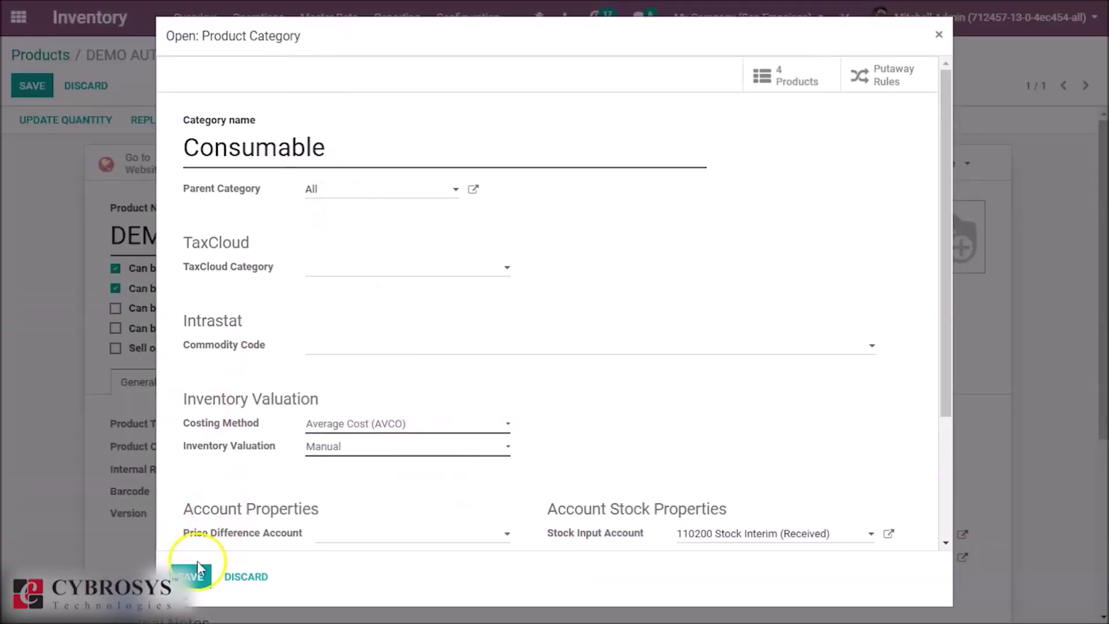
{"action": "left_click", "coordinate": [191, 577]}
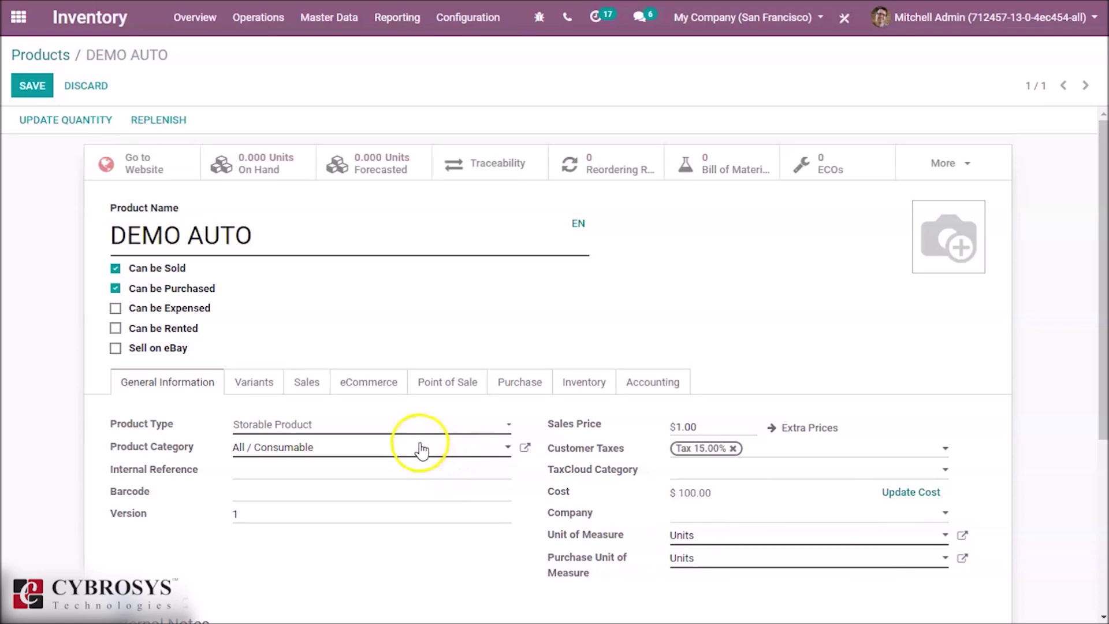
Step: Set the Consumable category's inventory valuation to Automated and save the category
{"action": "left_click", "coordinate": [525, 447]}
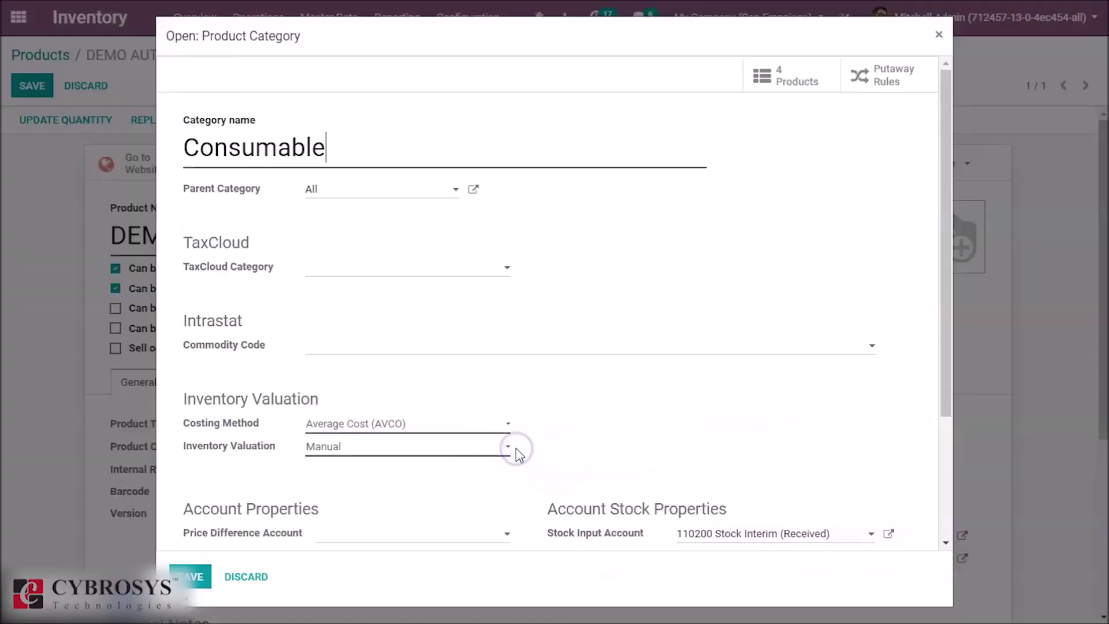
{"action": "left_click", "coordinate": [464, 447]}
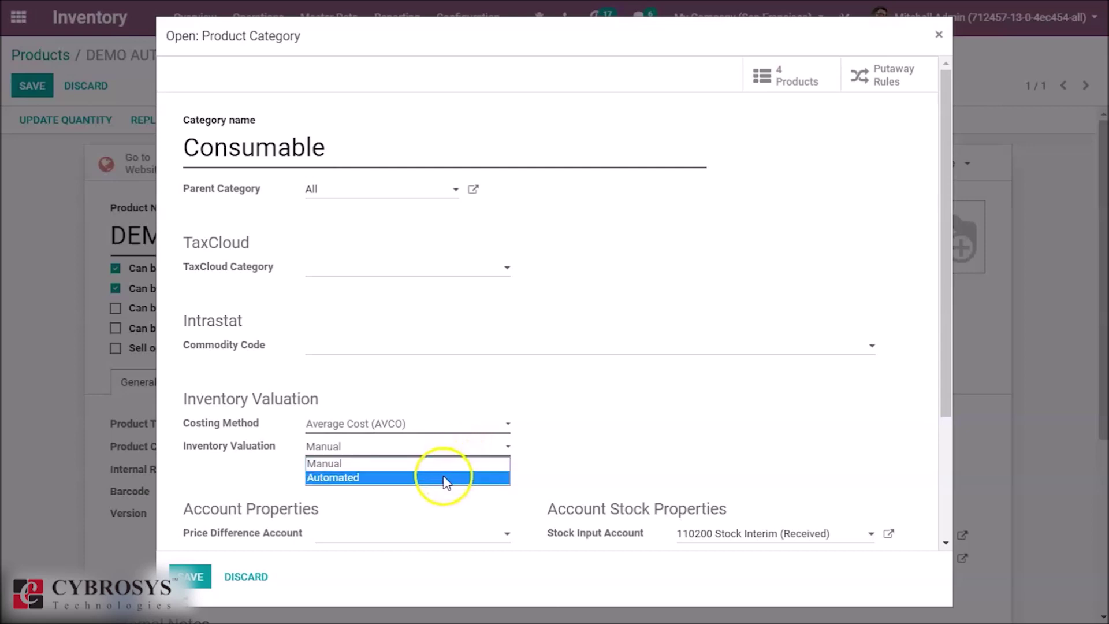
{"action": "left_click", "coordinate": [446, 477]}
{"action": "left_click", "coordinate": [186, 577]}
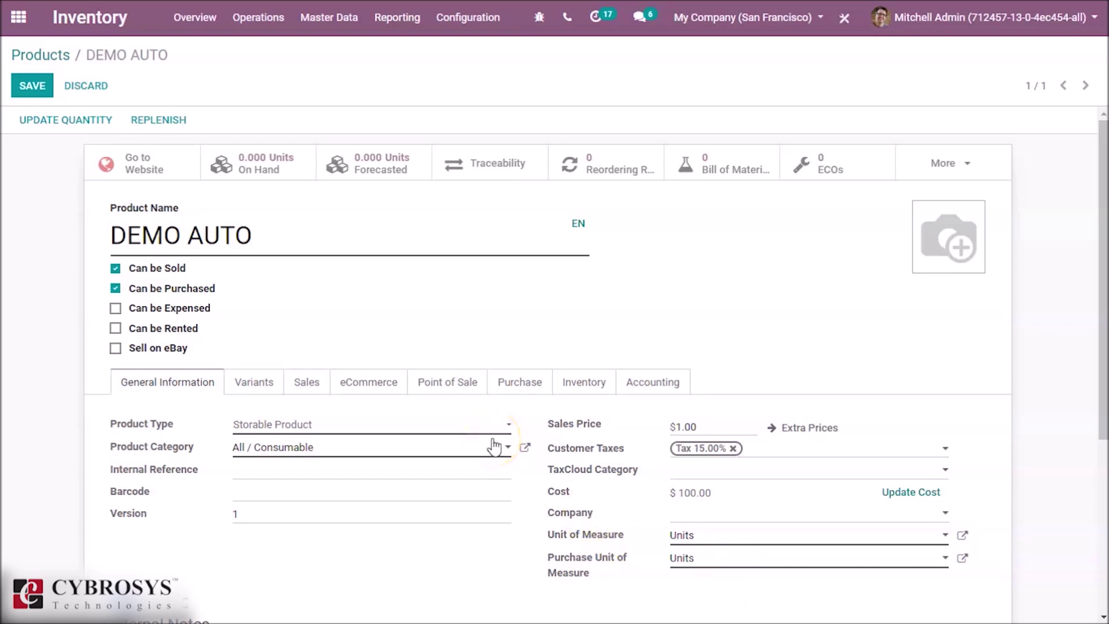
Step: Set the Consumable category's costing method back to Standard Price, then save both the category and the DEMO AUTO product
{"action": "left_click", "coordinate": [525, 448]}
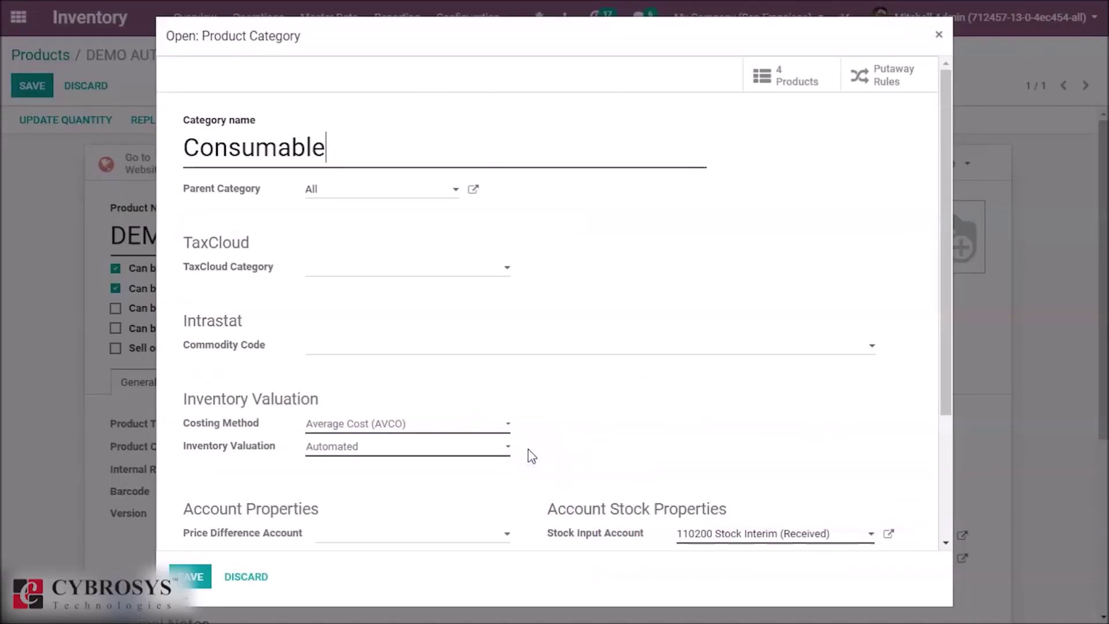
{"action": "left_click", "coordinate": [418, 427]}
{"action": "left_click", "coordinate": [410, 442]}
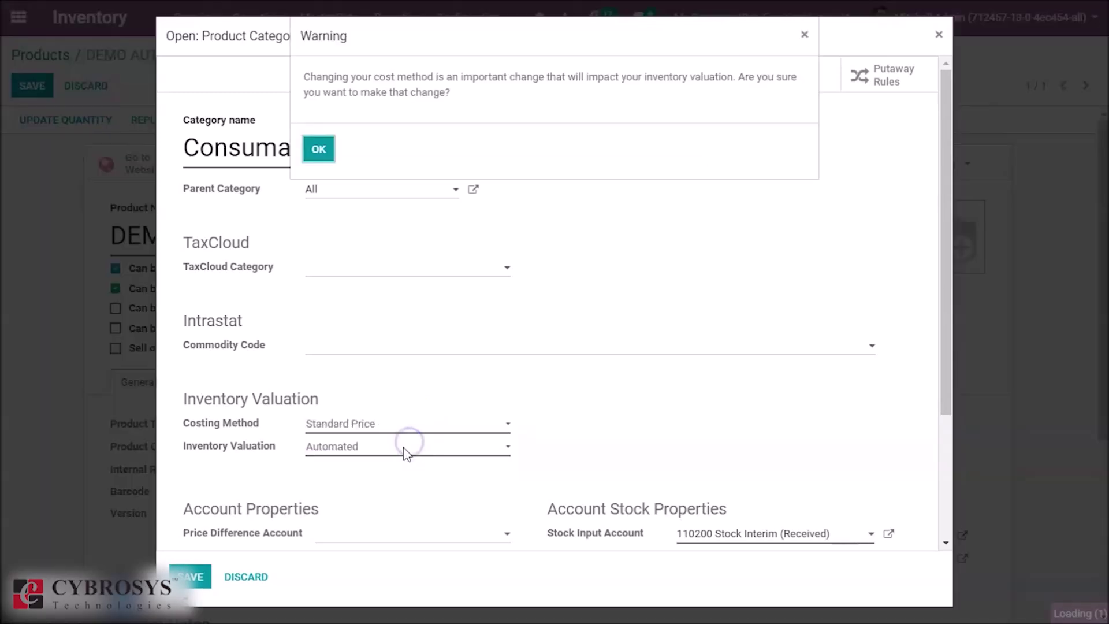
{"action": "left_click", "coordinate": [319, 151]}
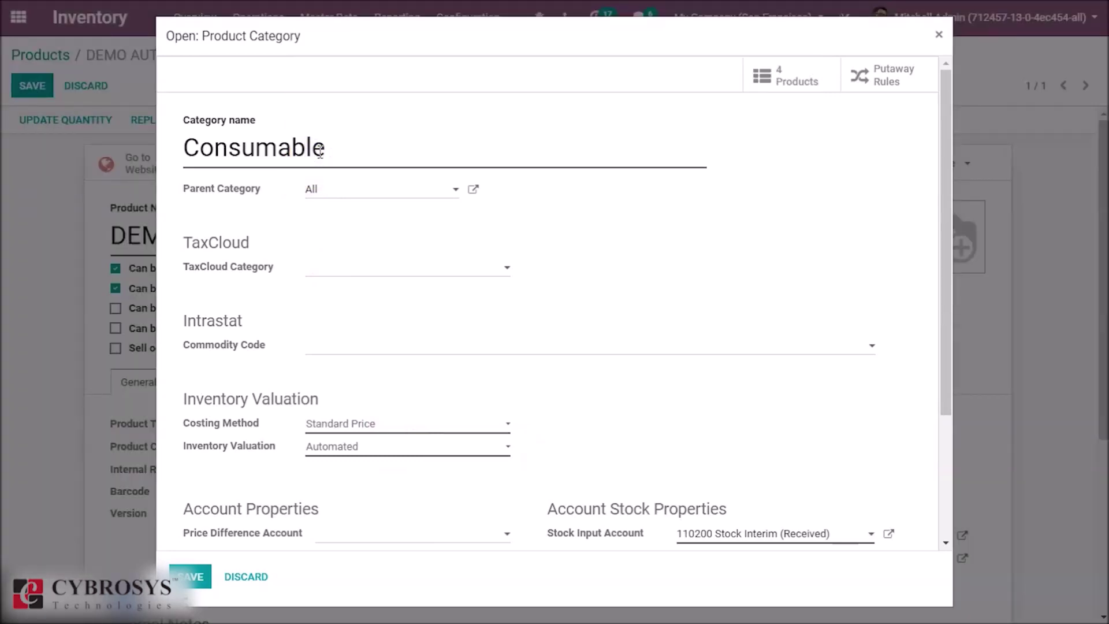
{"action": "left_click", "coordinate": [191, 577]}
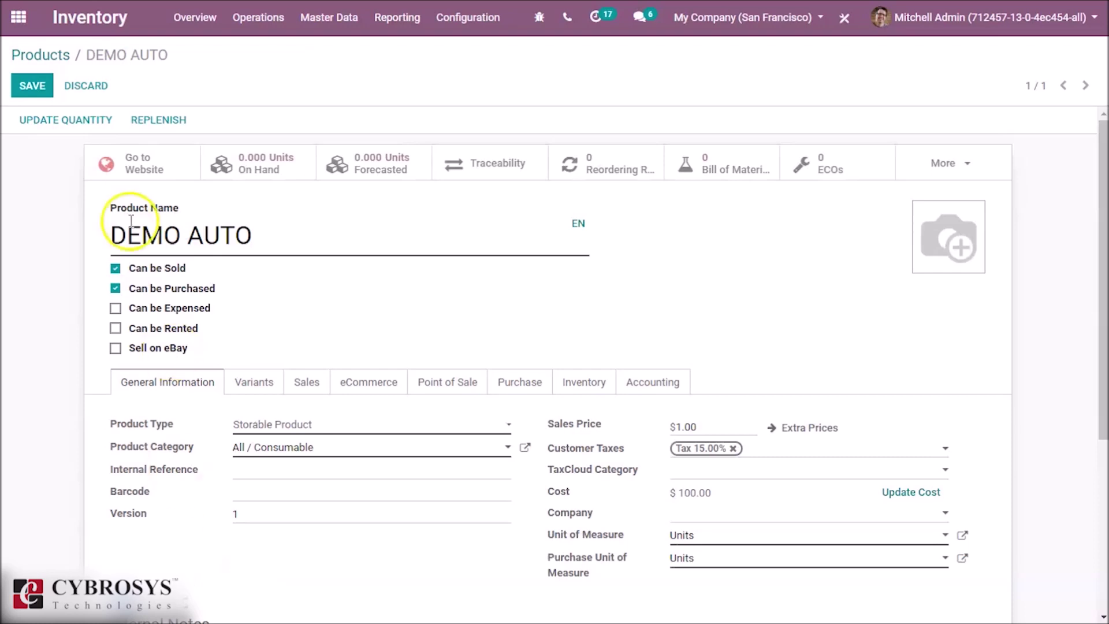
{"action": "left_click", "coordinate": [33, 87]}
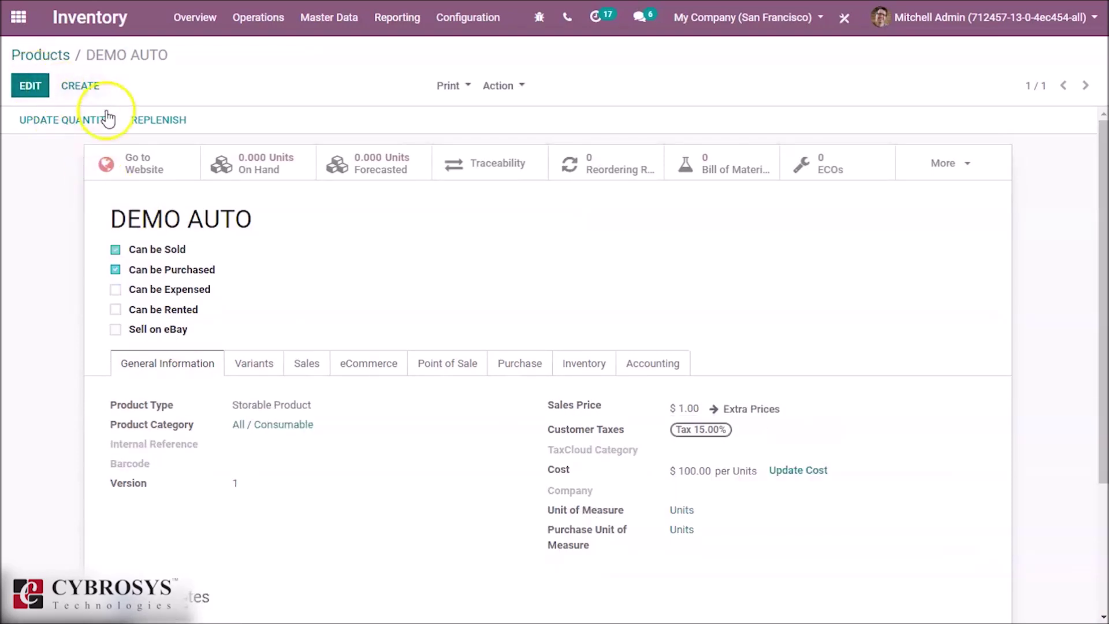
Step: Create a new product named DEMO MANUAL and check the inventory valuation settings of its All category
{"action": "left_click", "coordinate": [80, 86]}
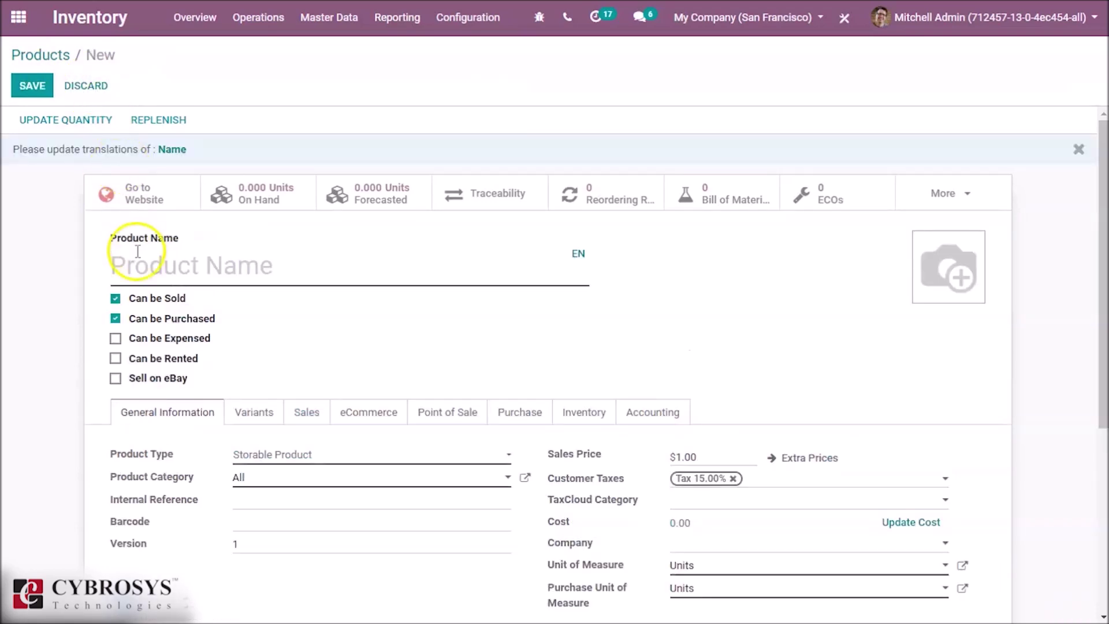
{"action": "left_click", "coordinate": [138, 251]}
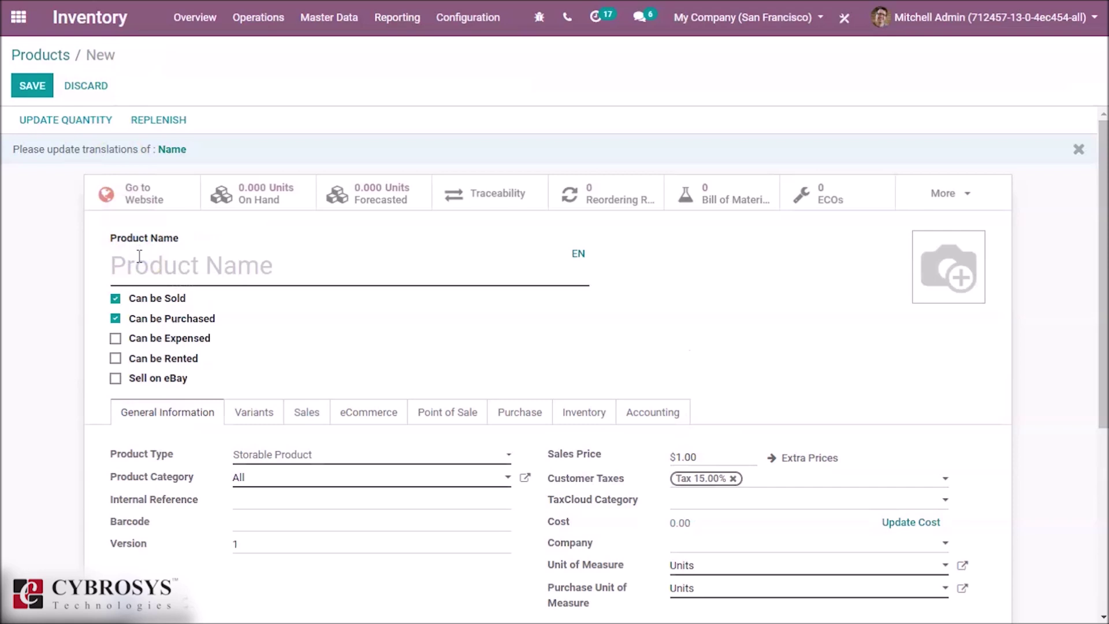
{"action": "type", "text": "DEMO MANUAL"}
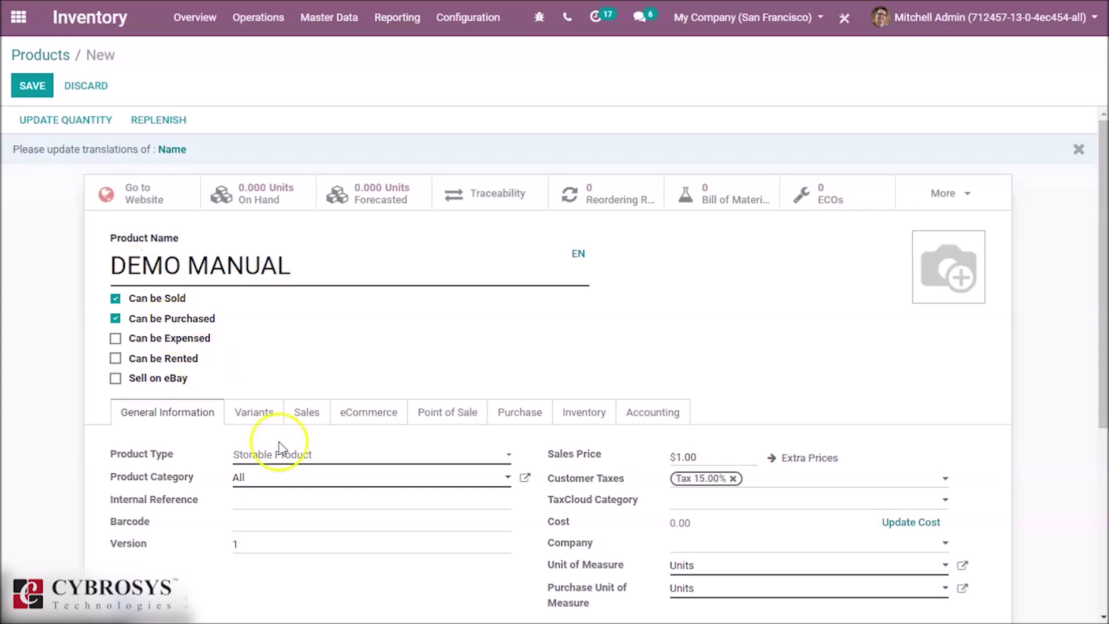
{"action": "left_click", "coordinate": [525, 479]}
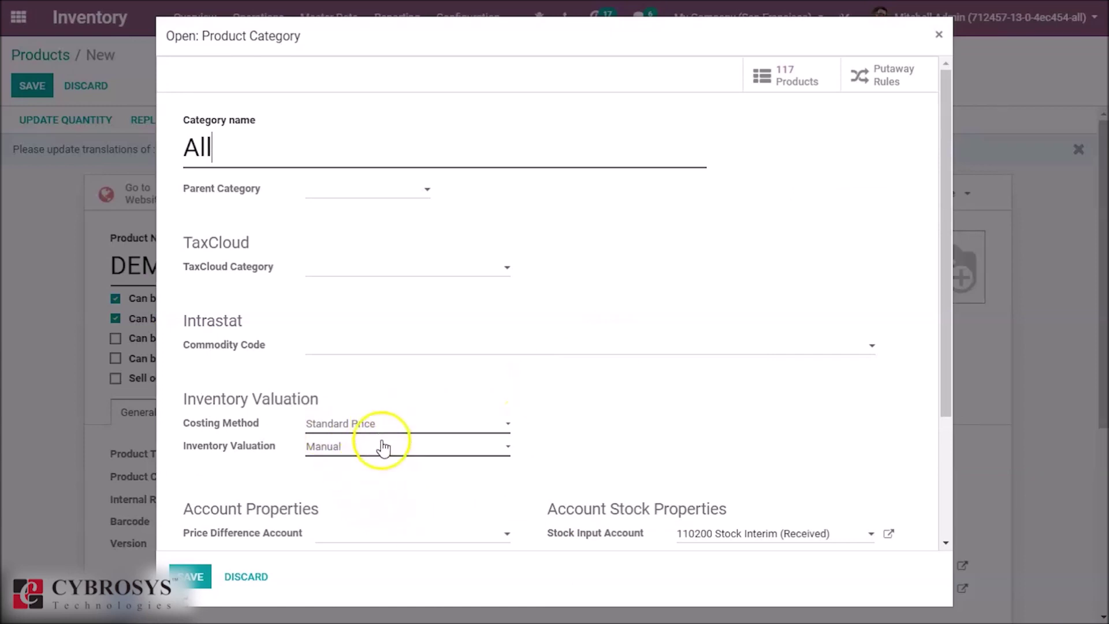
{"action": "left_click", "coordinate": [190, 577]}
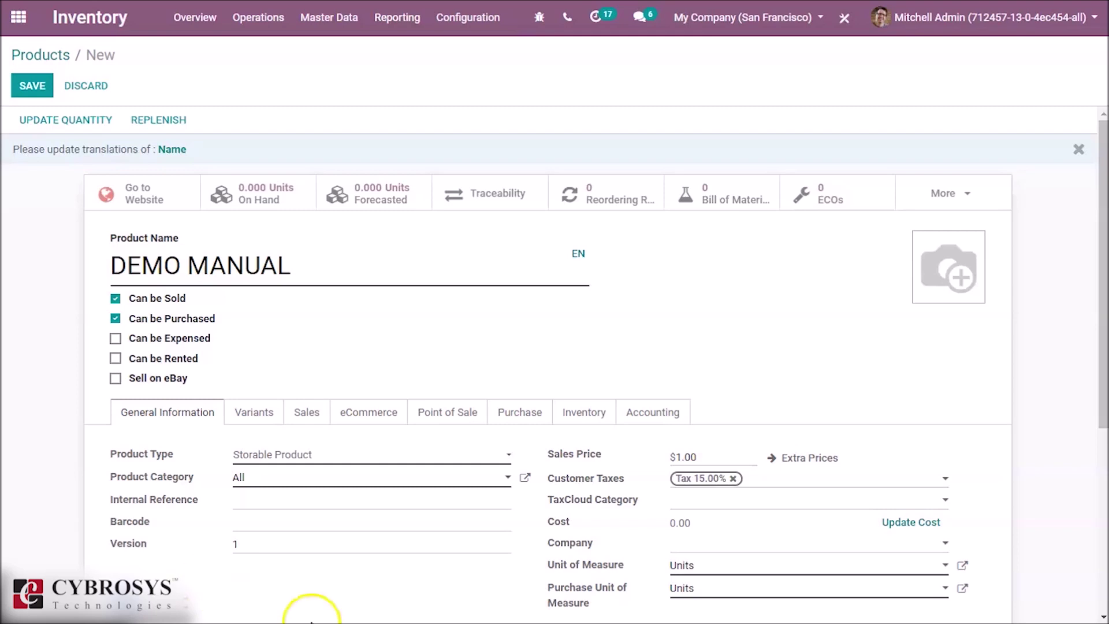
Step: Update the DEMO MANUAL product's cost to 95
{"action": "left_click", "coordinate": [893, 523]}
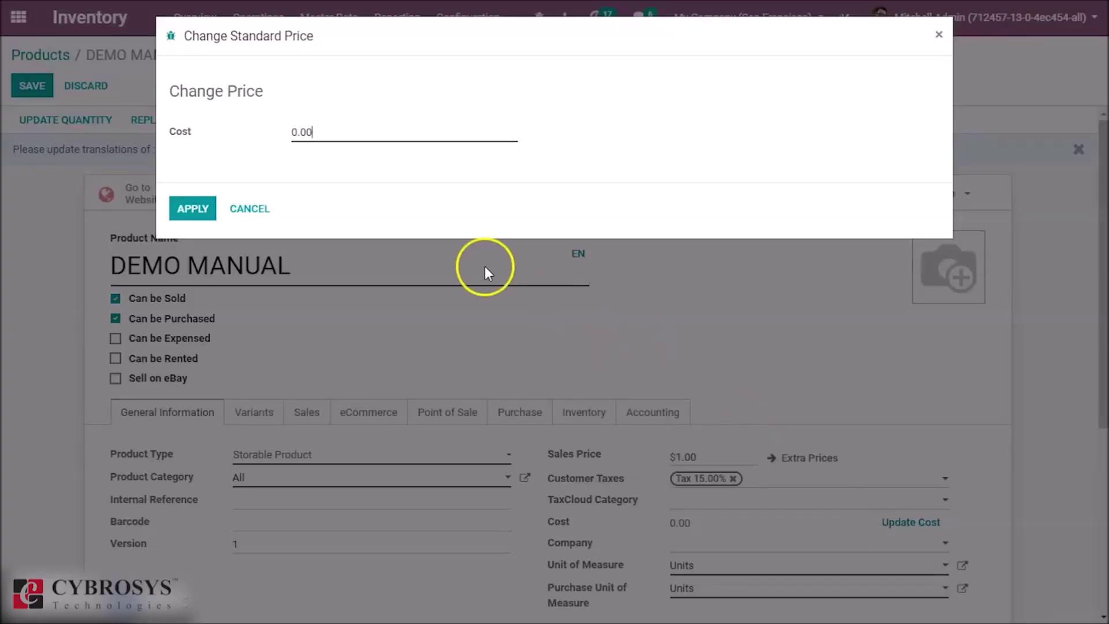
{"action": "double_click", "coordinate": [365, 135]}
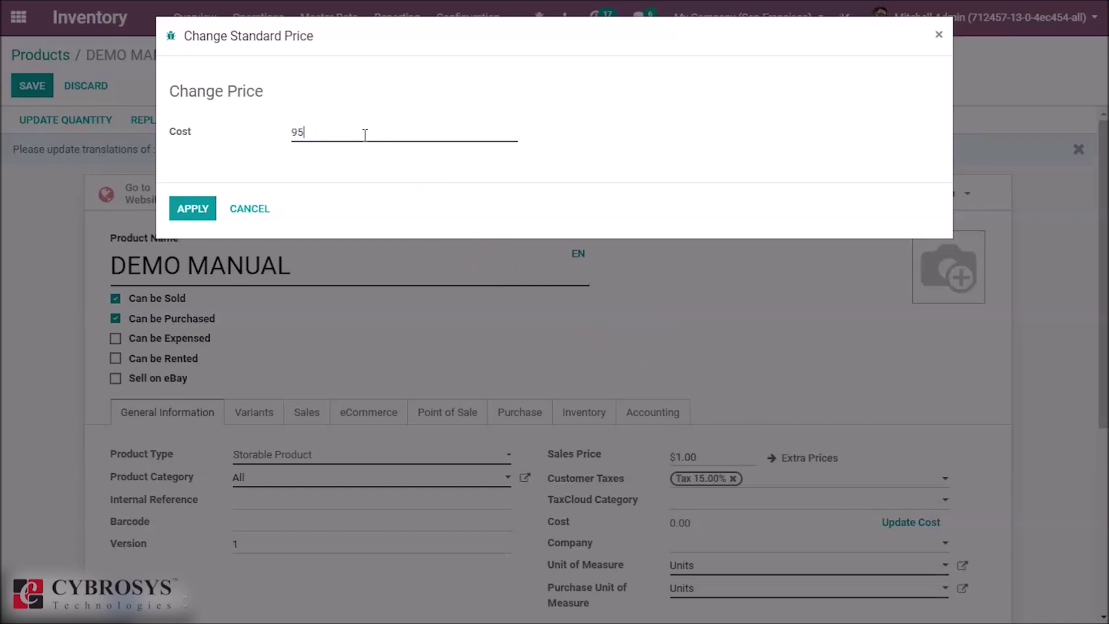
{"action": "left_click", "coordinate": [183, 209]}
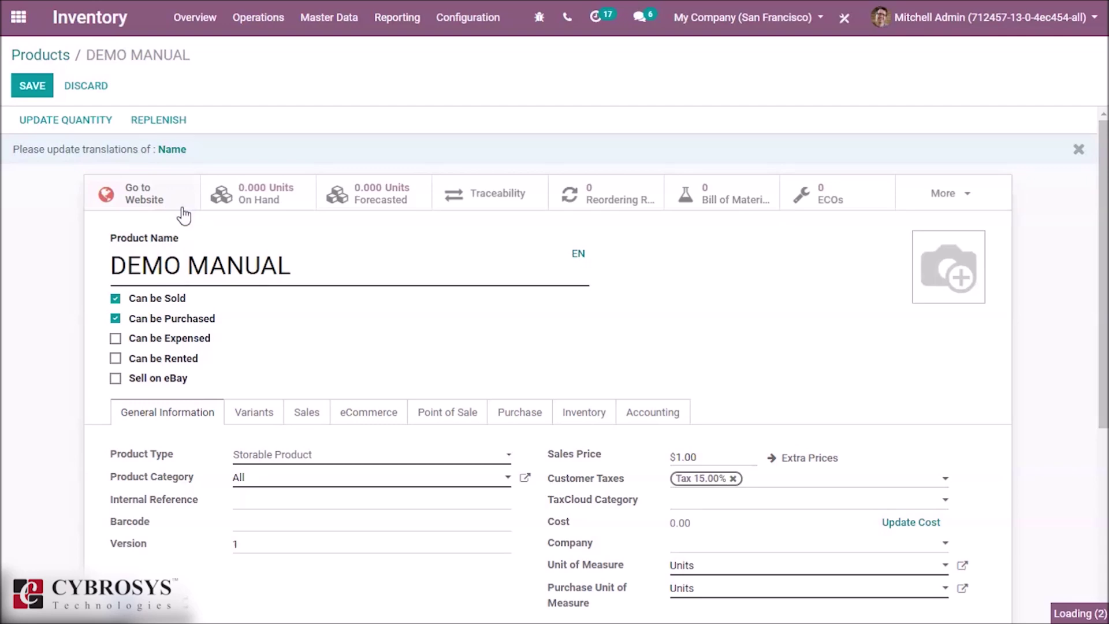
Step: Switch to the Sales app and create a new quotation for the customer Azure Interior
{"action": "left_click", "coordinate": [17, 30]}
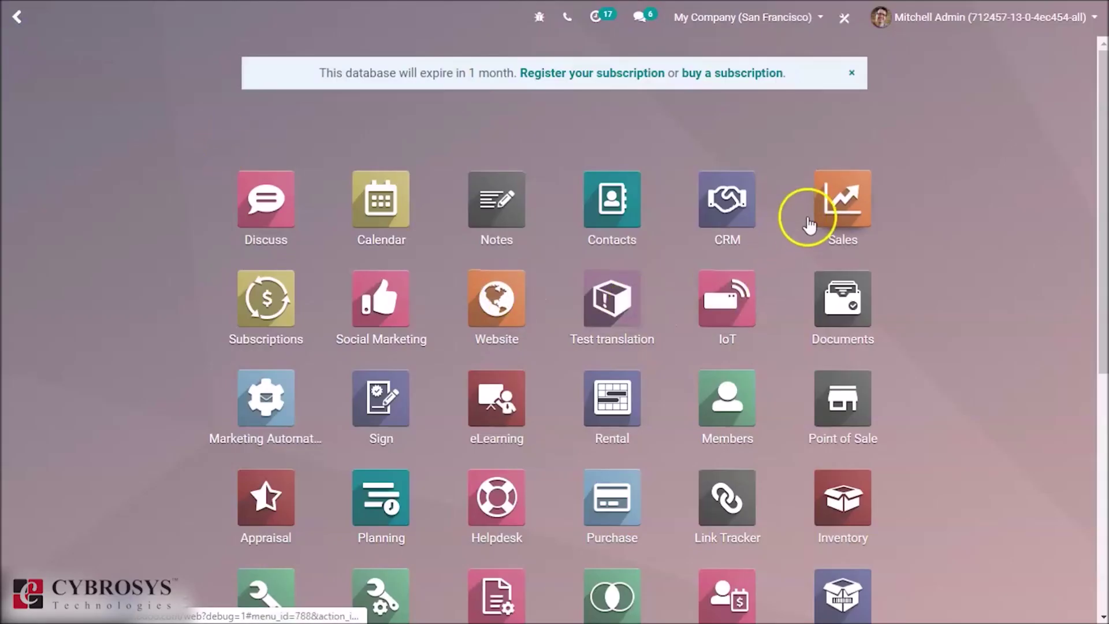
{"action": "left_click", "coordinate": [816, 222]}
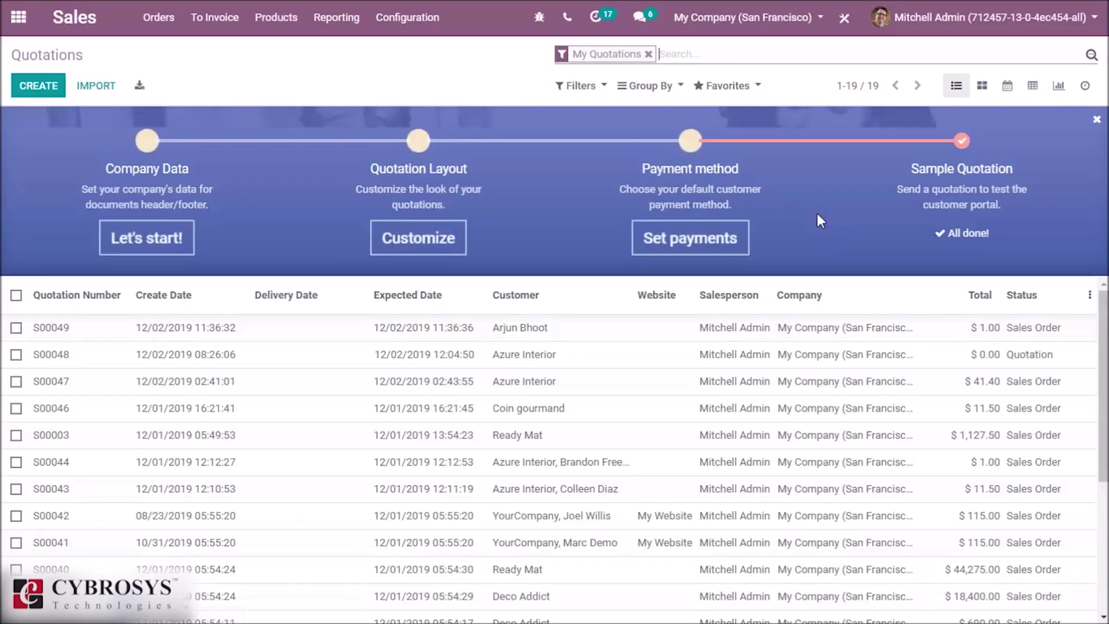
{"action": "left_click", "coordinate": [511, 151]}
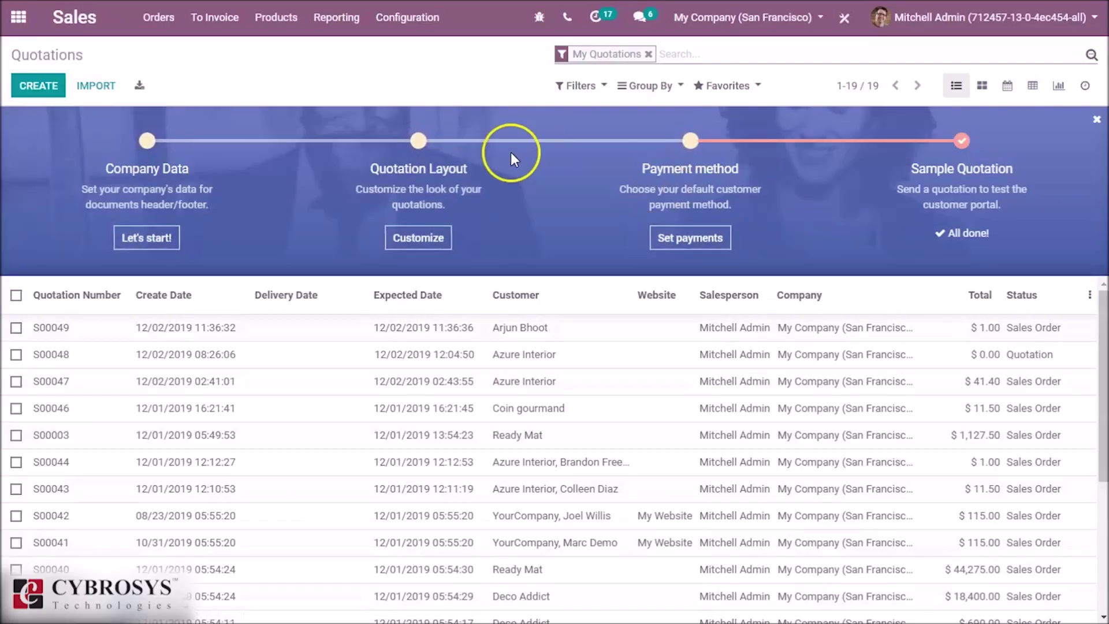
{"action": "left_click", "coordinate": [36, 98]}
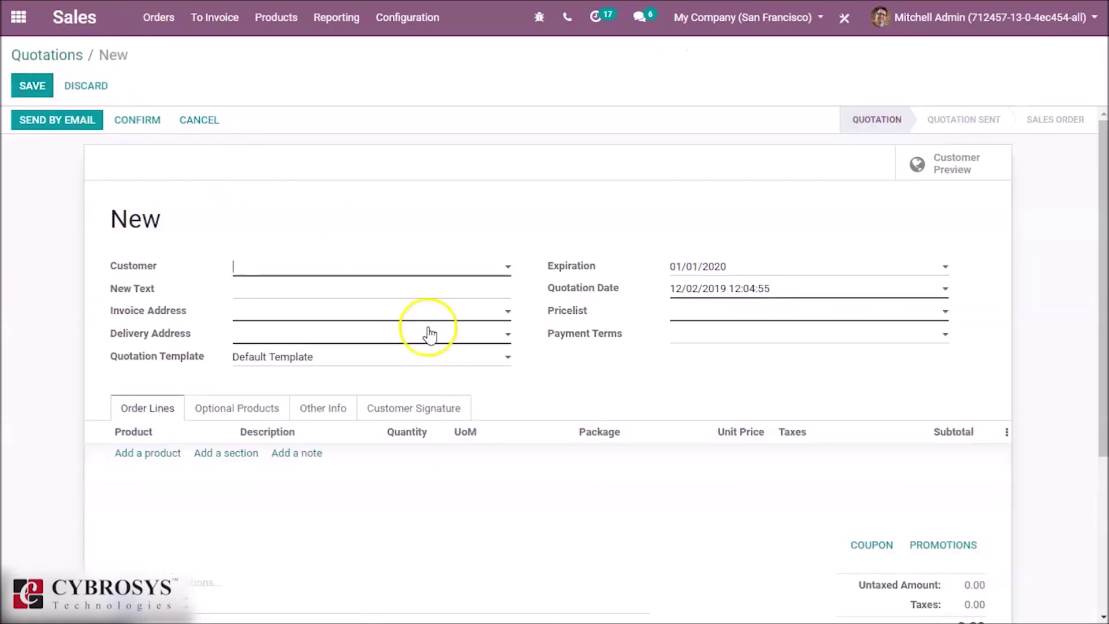
{"action": "left_click", "coordinate": [412, 277]}
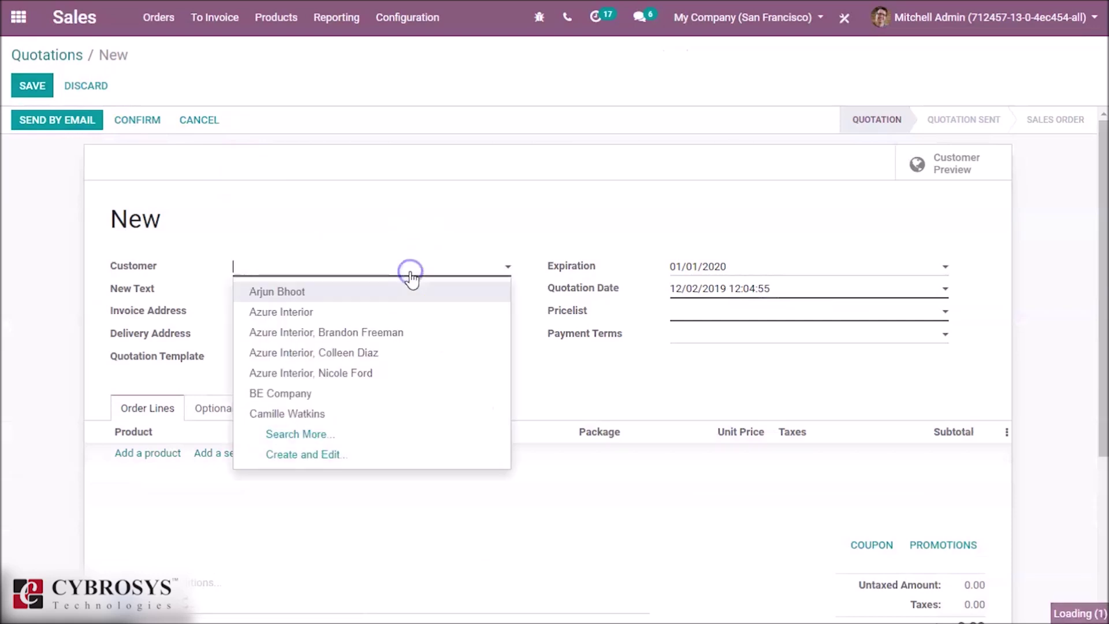
{"action": "left_click", "coordinate": [386, 313]}
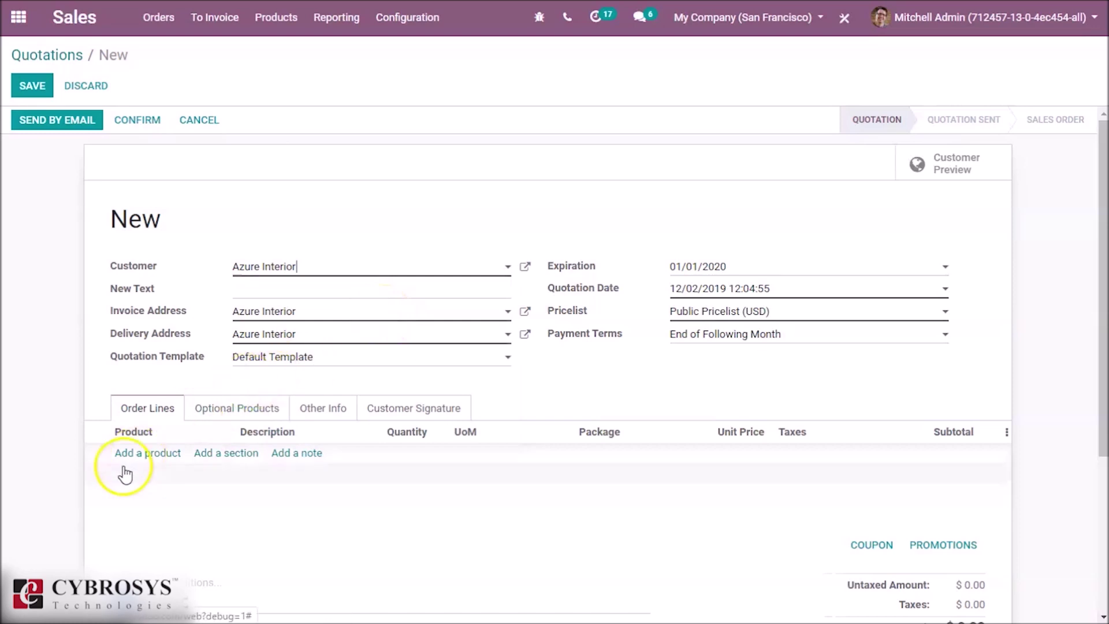
Step: Add the product DEMO AUTO as an order line on the quotation
{"action": "left_click", "coordinate": [139, 453]}
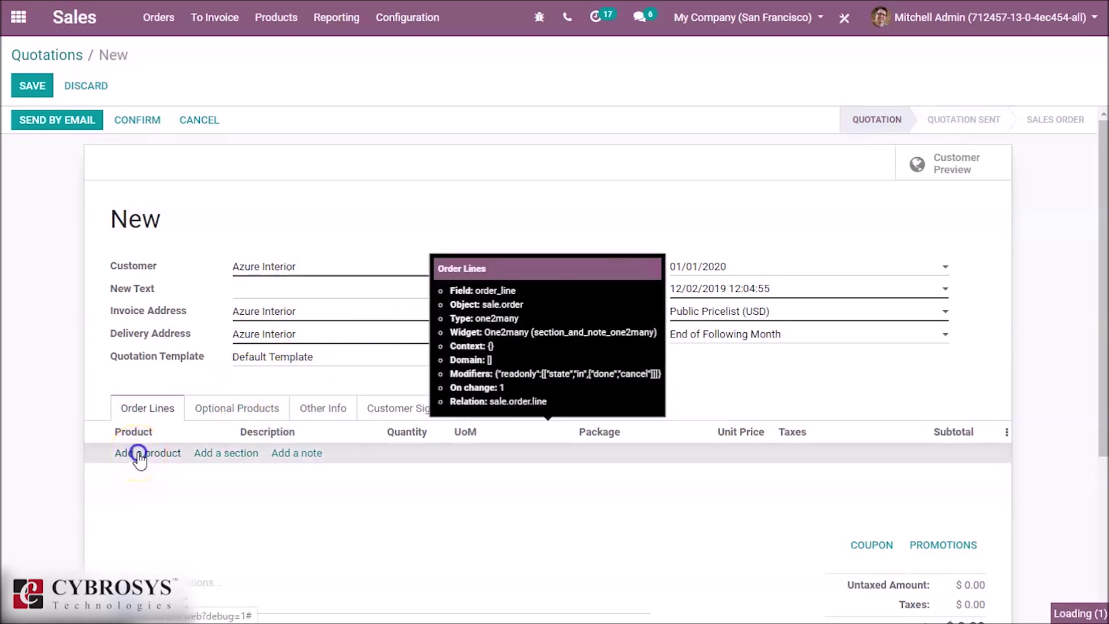
{"action": "type", "text": "E"}
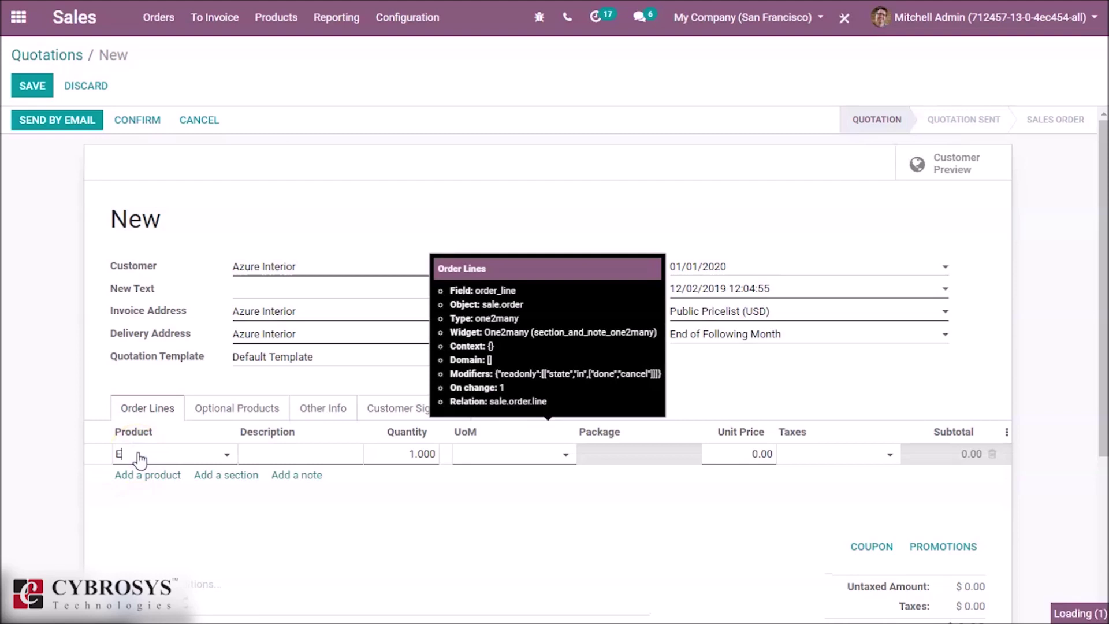
{"action": "type", "text": "DEMO"}
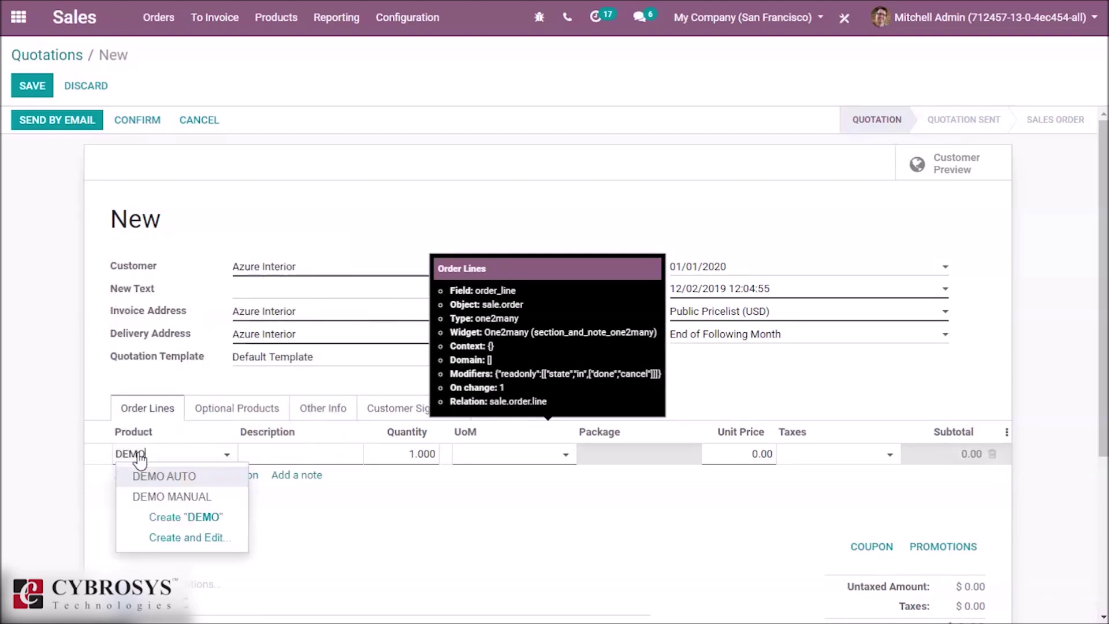
{"action": "left_click", "coordinate": [139, 477]}
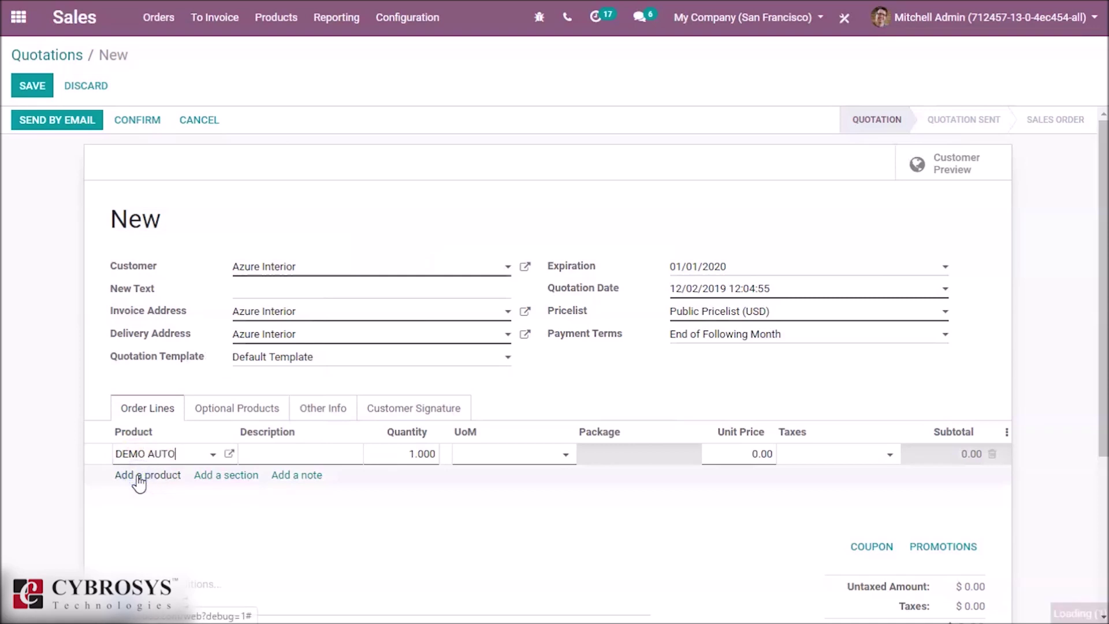
Step: Add the product DEMO MANUAL as a second order line on the quotation
{"action": "left_click", "coordinate": [139, 477]}
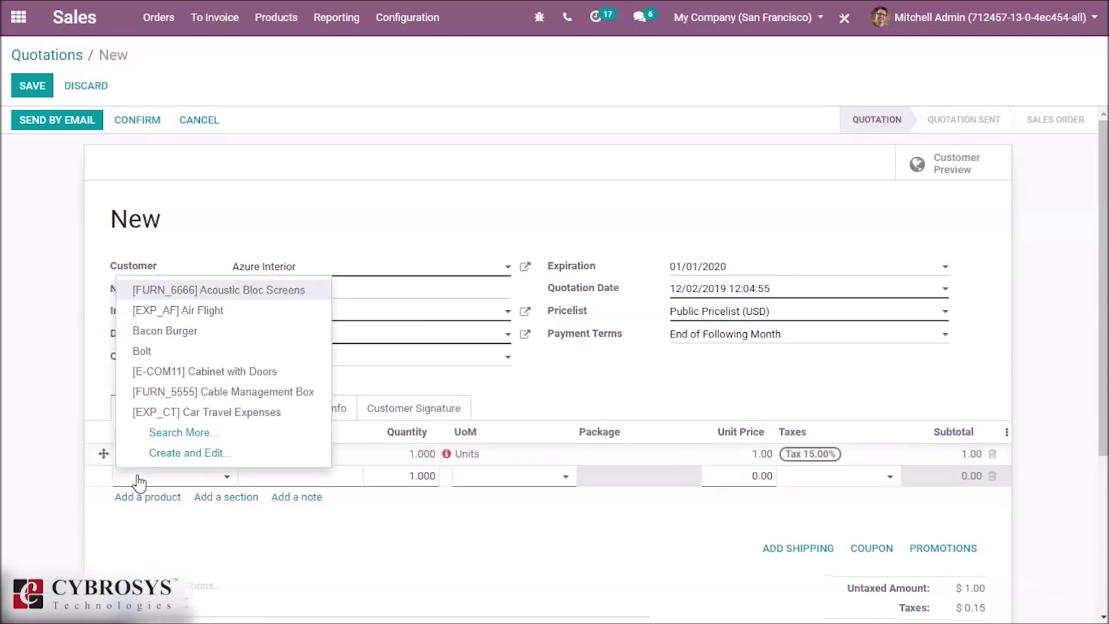
{"action": "type", "text": "DEMO"}
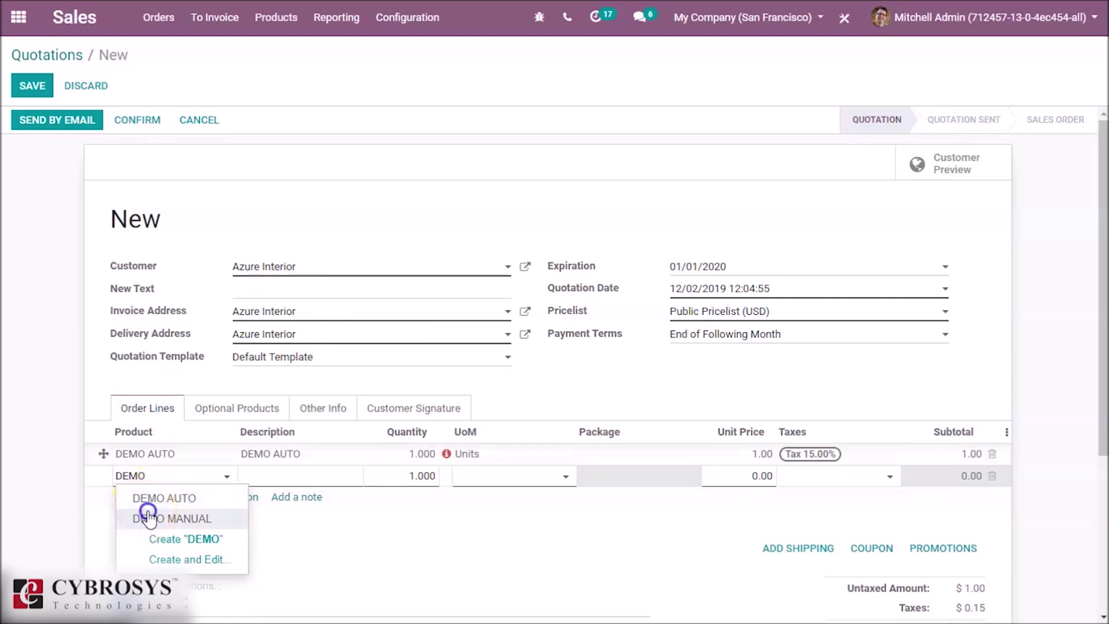
{"action": "left_click", "coordinate": [148, 516]}
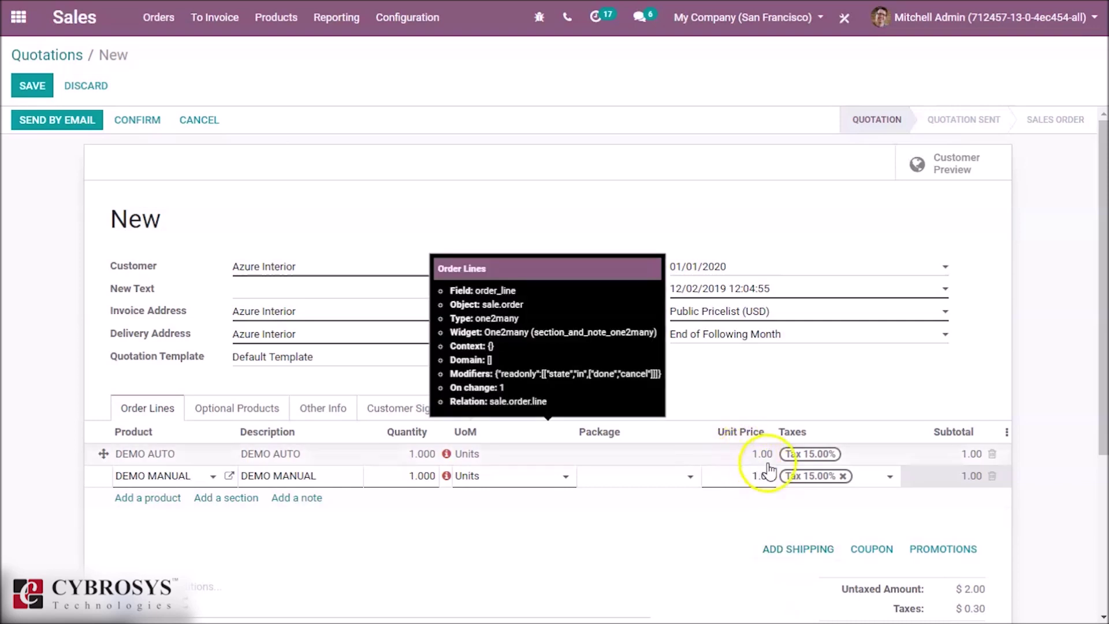
Step: Set the unit prices to 100 for DEMO AUTO and 95 for DEMO MANUAL, and confirm the quotation
{"action": "left_click", "coordinate": [742, 451]}
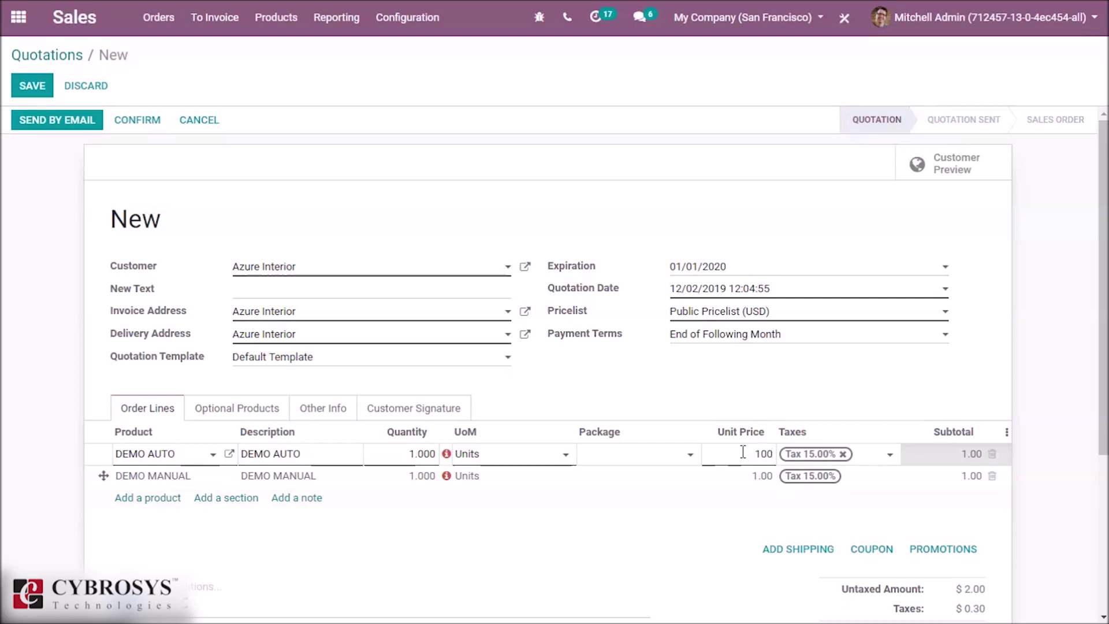
{"action": "left_click", "coordinate": [749, 476]}
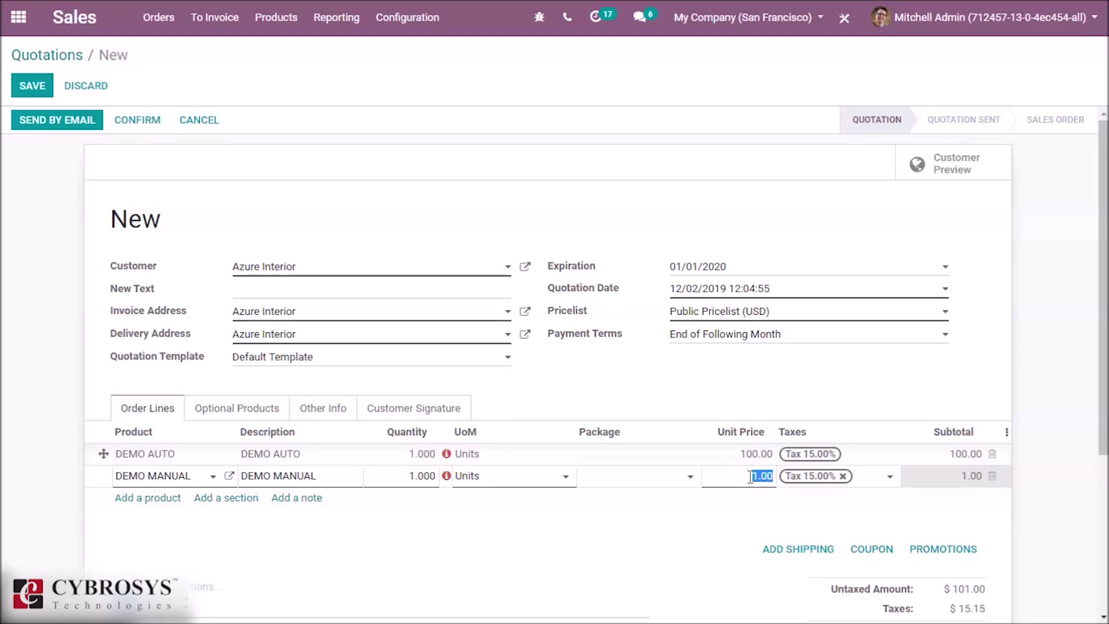
{"action": "left_click", "coordinate": [714, 553]}
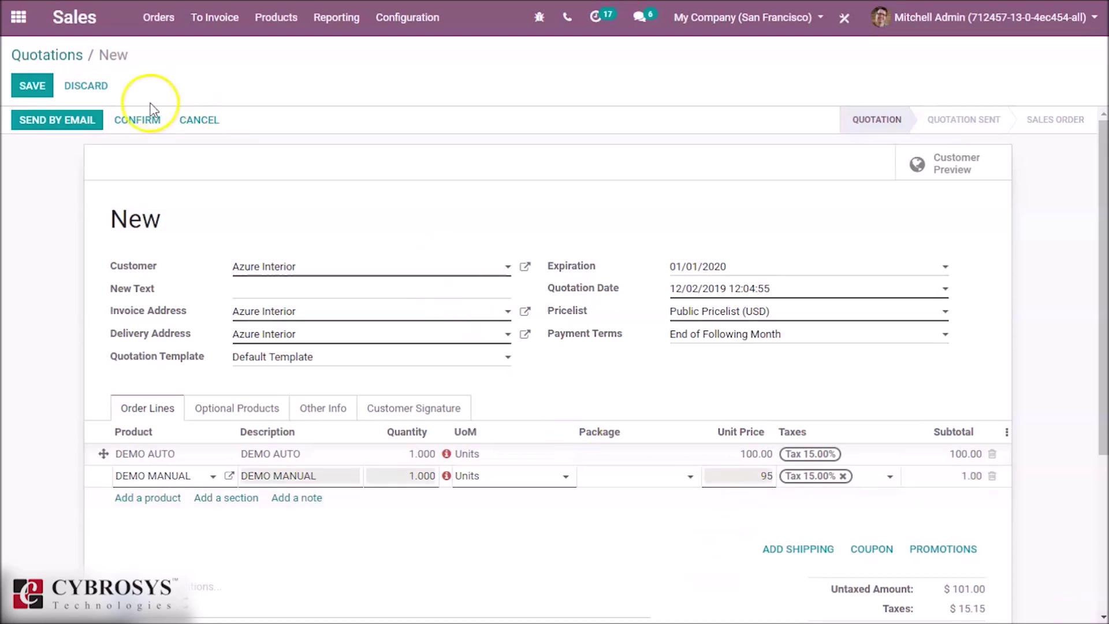
{"action": "left_click", "coordinate": [132, 132]}
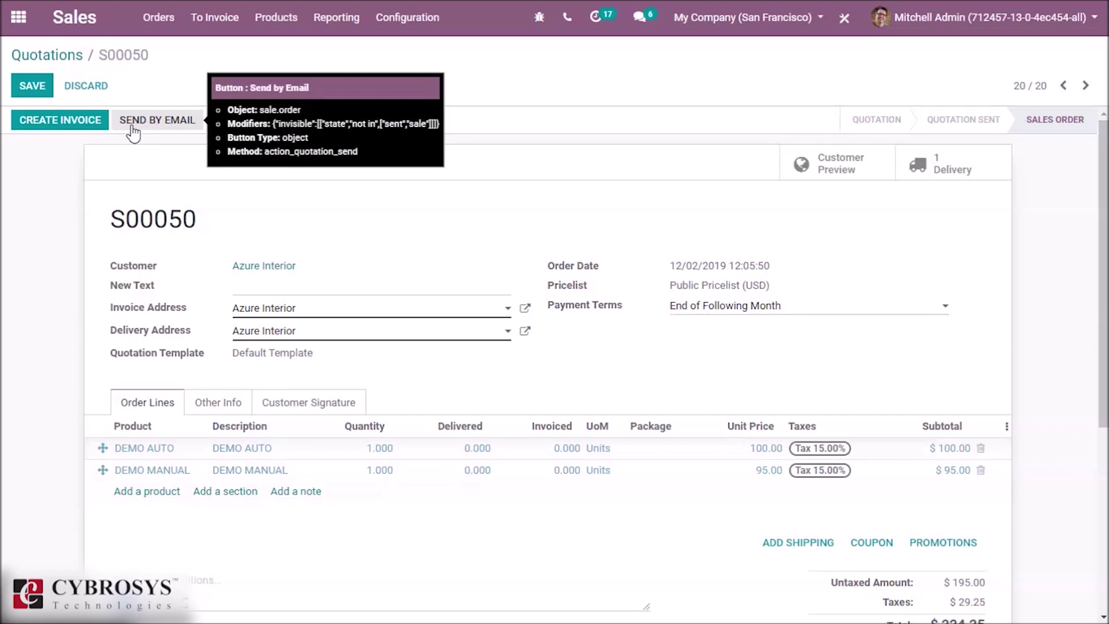
Step: Validate the sales order's delivery as an immediate transfer of all quantities and return to the sales order
{"action": "left_click", "coordinate": [142, 196]}
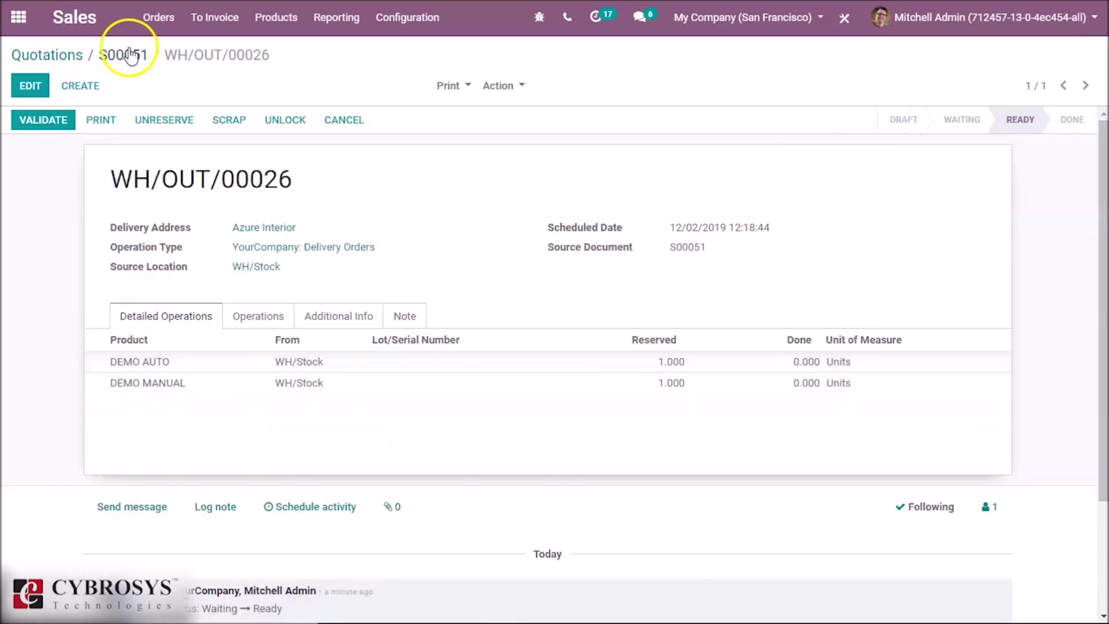
{"action": "left_click", "coordinate": [130, 55]}
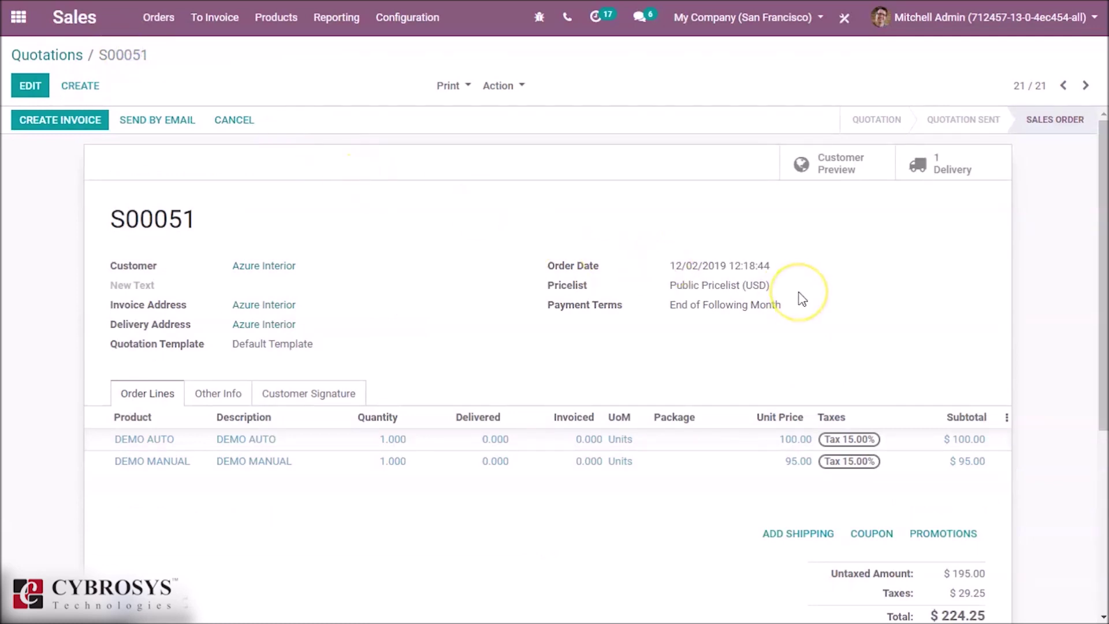
{"action": "left_click", "coordinate": [952, 172]}
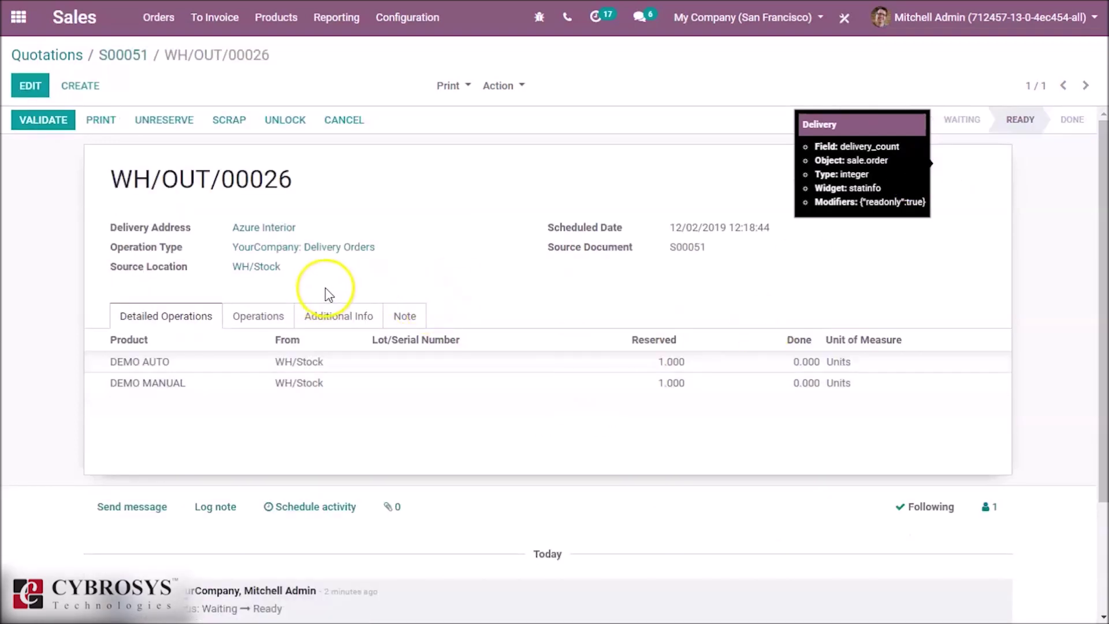
{"action": "left_click", "coordinate": [58, 119]}
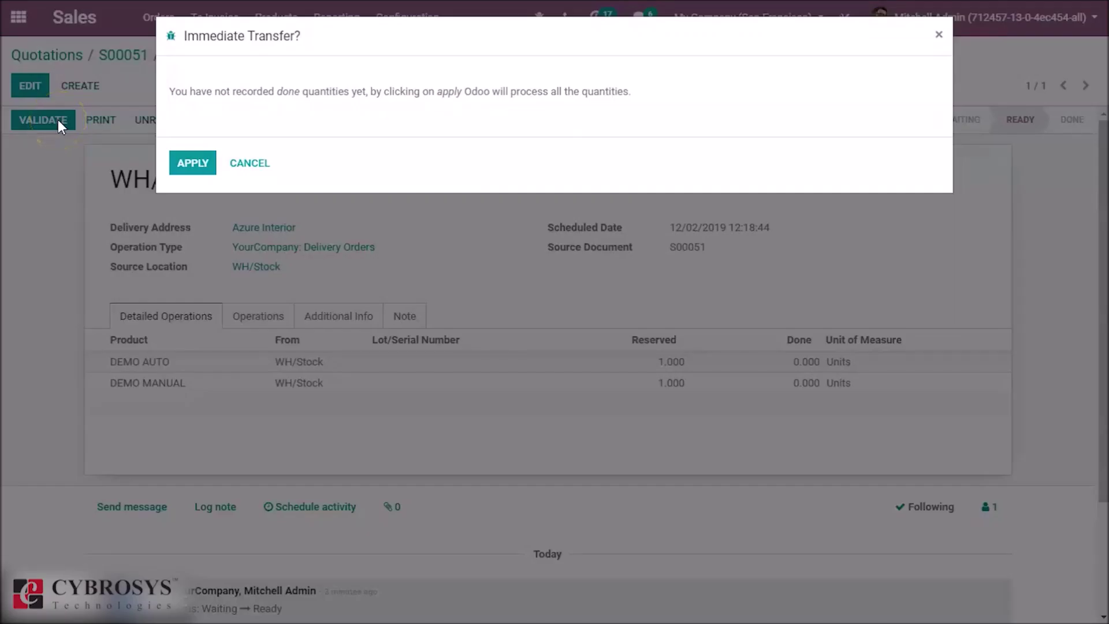
{"action": "left_click", "coordinate": [198, 157]}
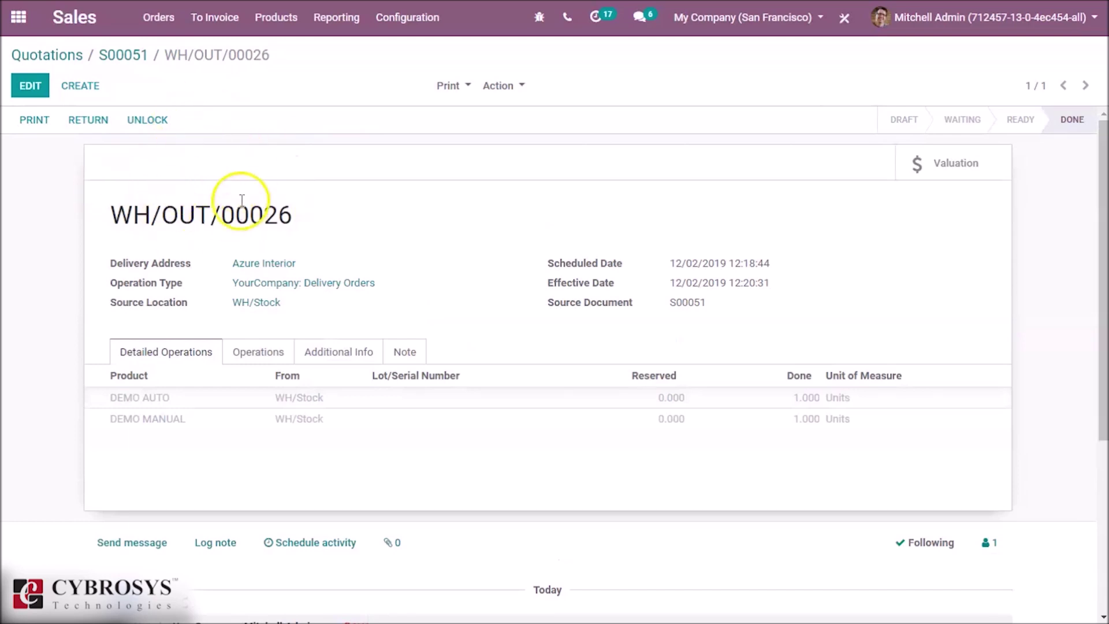
{"action": "left_click", "coordinate": [122, 56]}
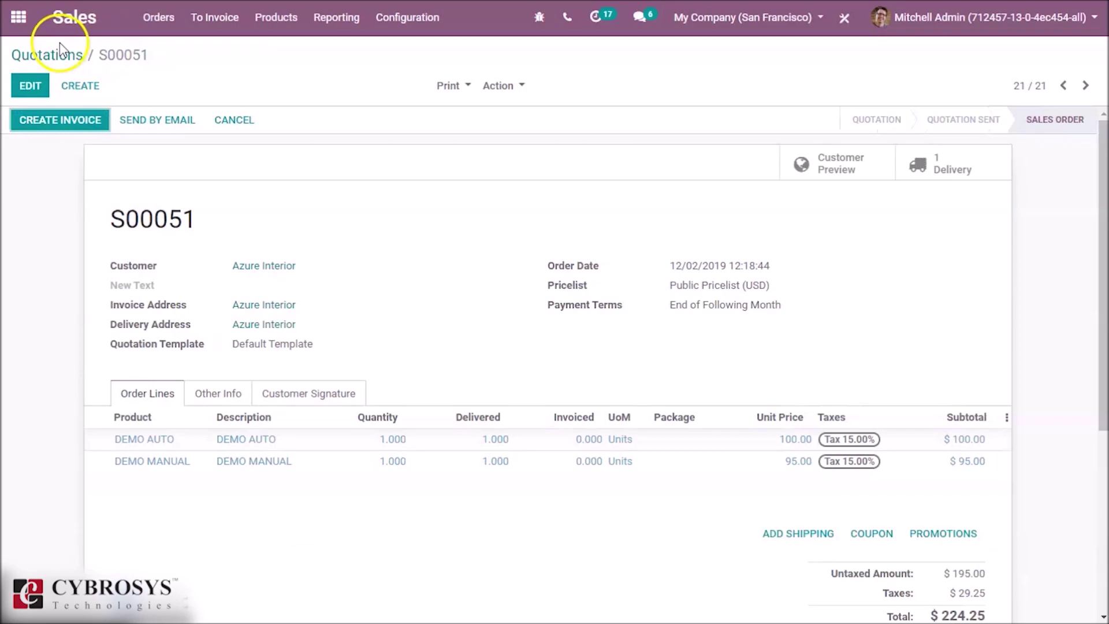
Step: Switch to the Accounting app and open the list of miscellaneous journal entries
{"action": "left_click", "coordinate": [18, 18]}
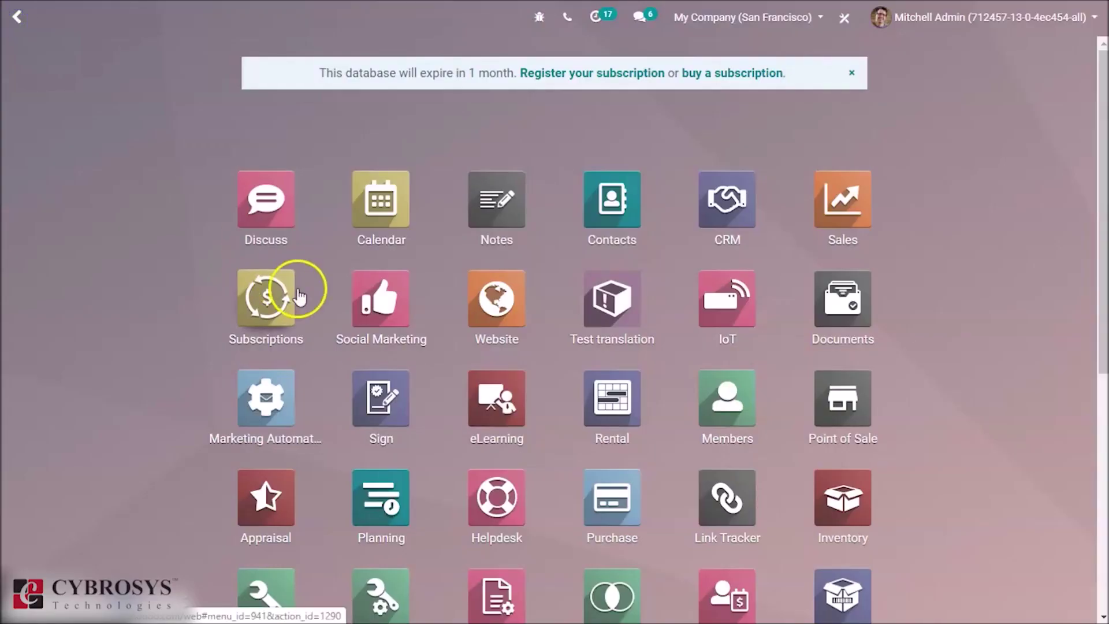
{"action": "left_click", "coordinate": [511, 585]}
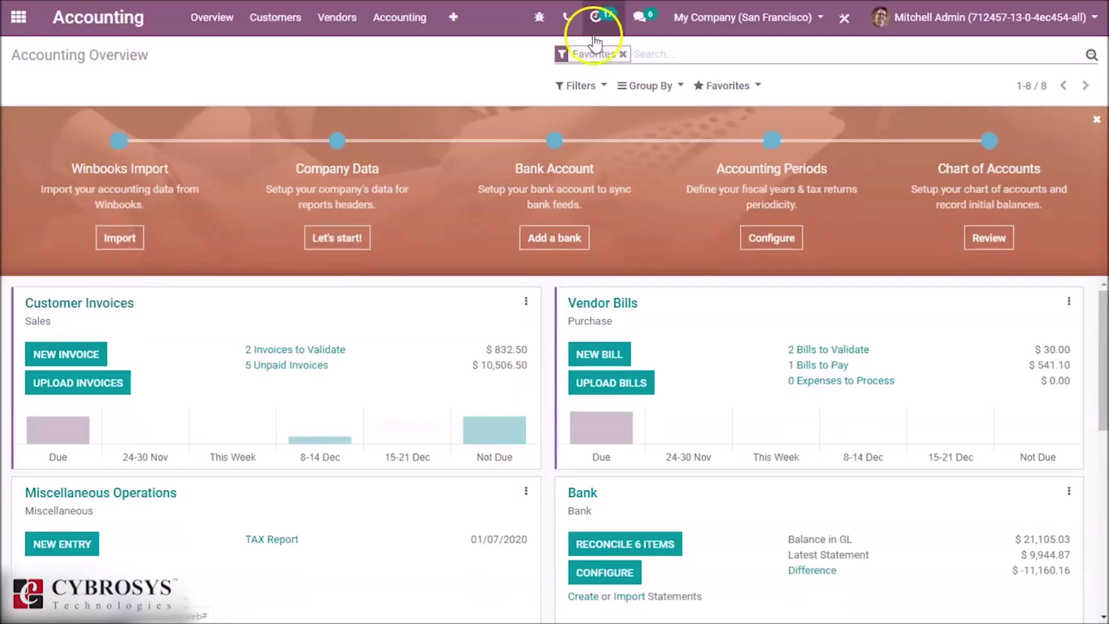
{"action": "left_click", "coordinate": [402, 26]}
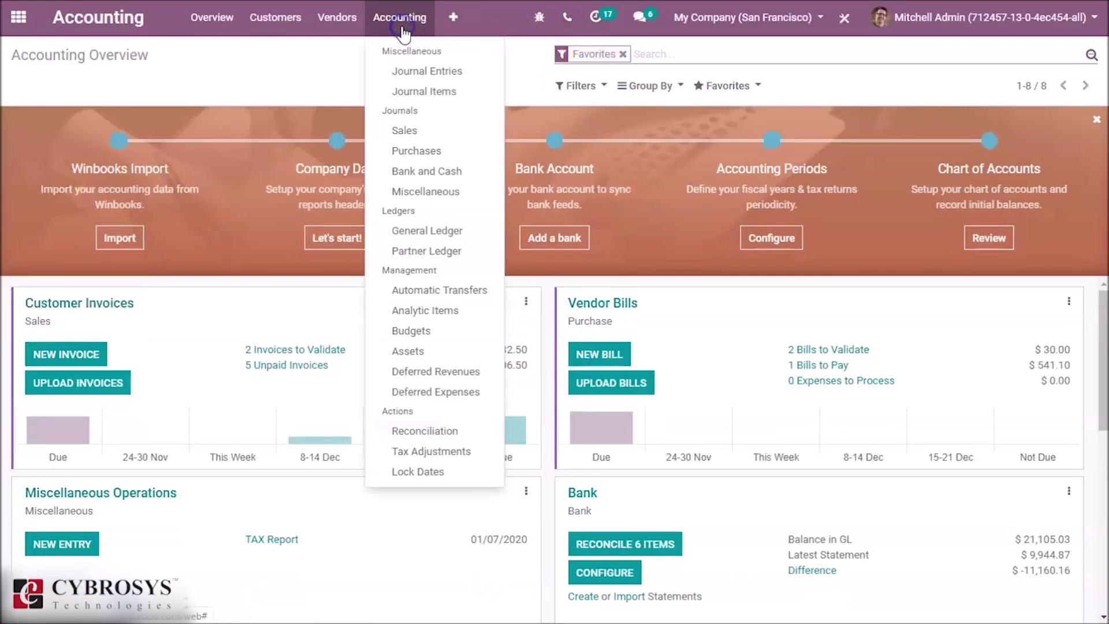
{"action": "left_click", "coordinate": [399, 71]}
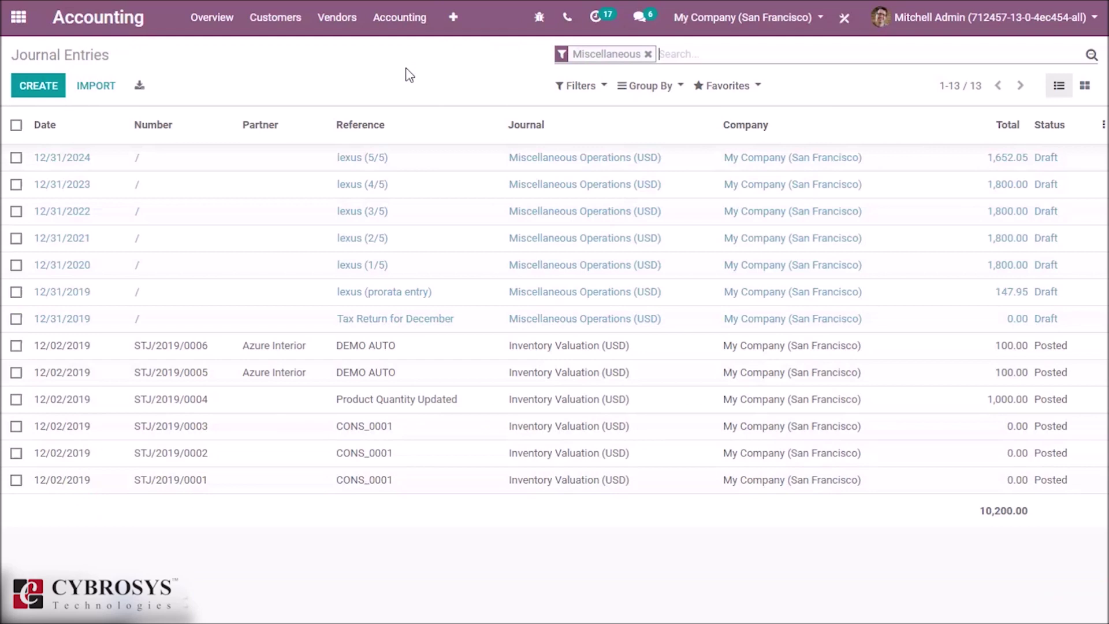